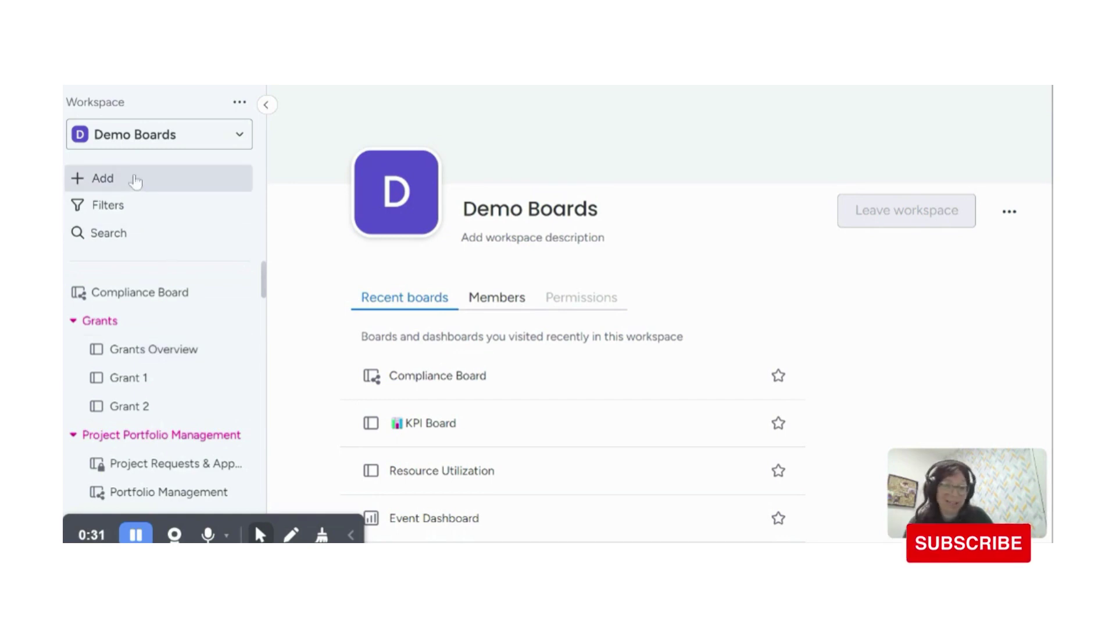
# Create a main board named SOPs in Demo Boards, with the custom item name Sop
pyautogui.click(104, 181)
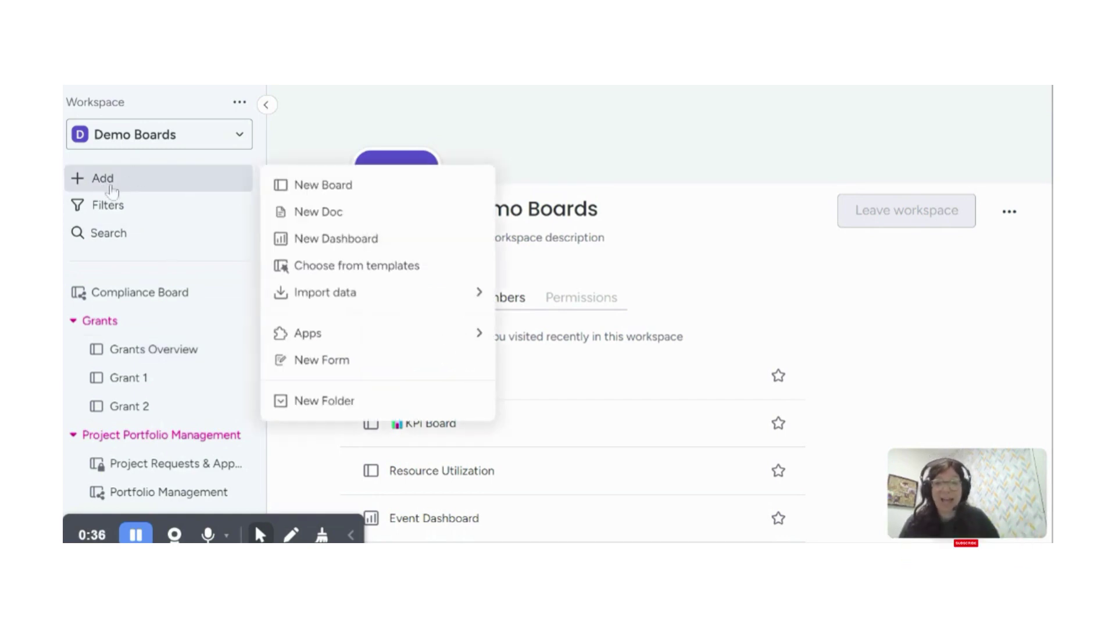
pyautogui.click(309, 186)
pyautogui.write('SOP')
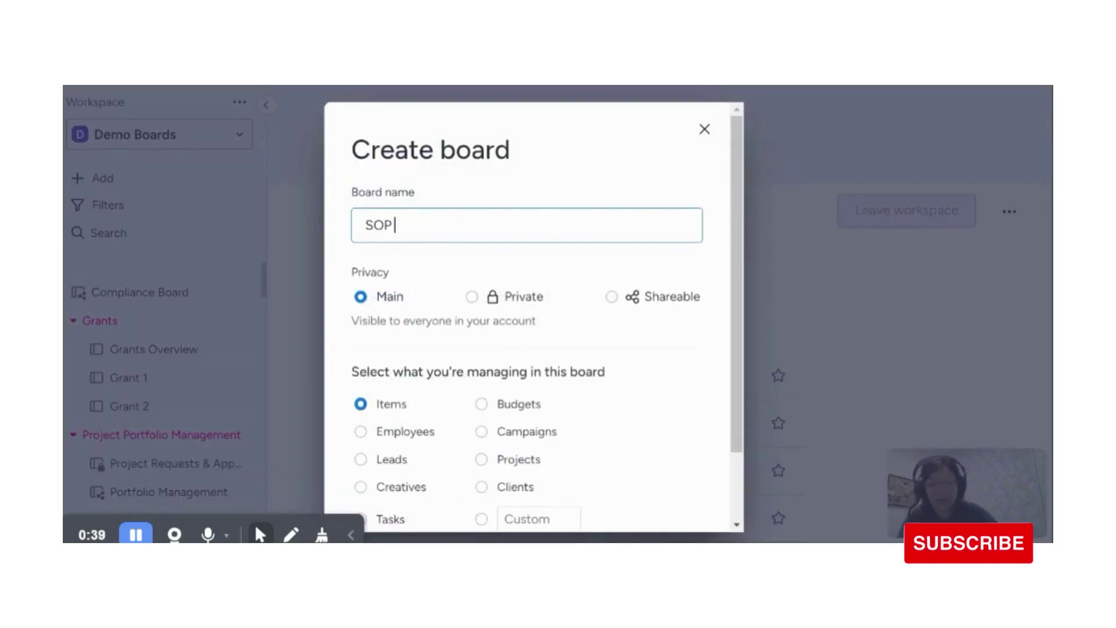
pyautogui.write(' Do')
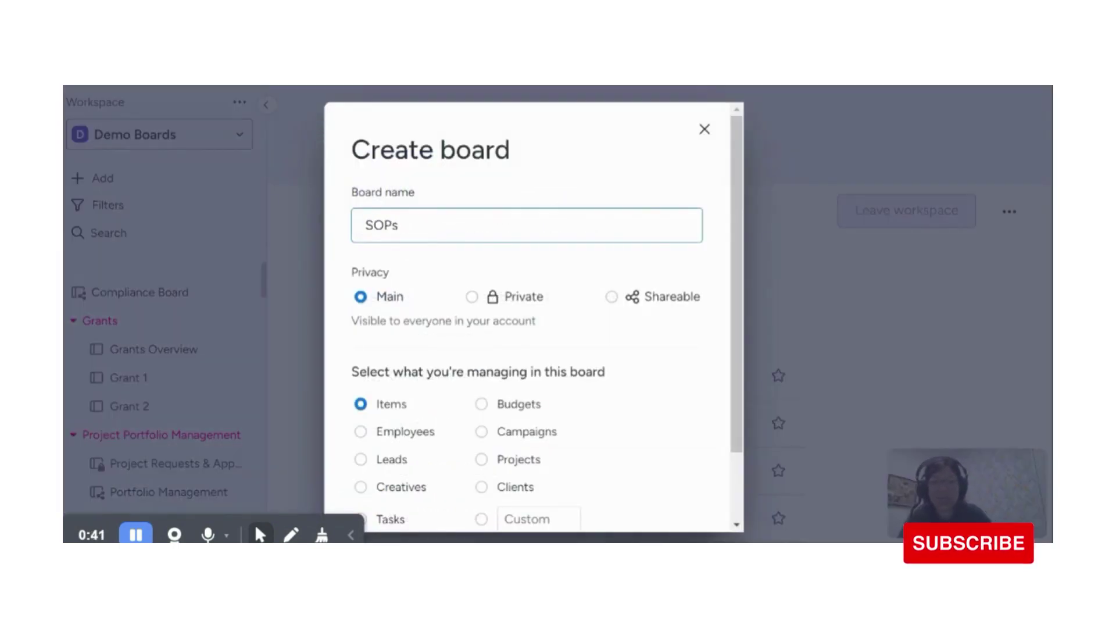
pyautogui.scroll(-2, 494, 407)
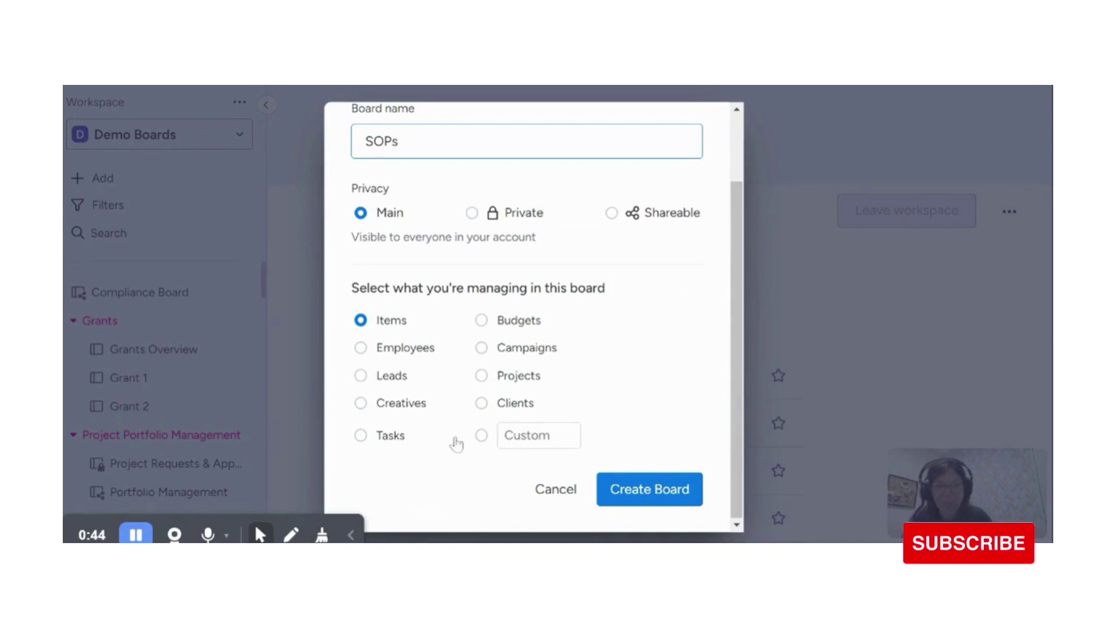
pyautogui.click(482, 435)
pyautogui.click(508, 435)
pyautogui.write('SOP')
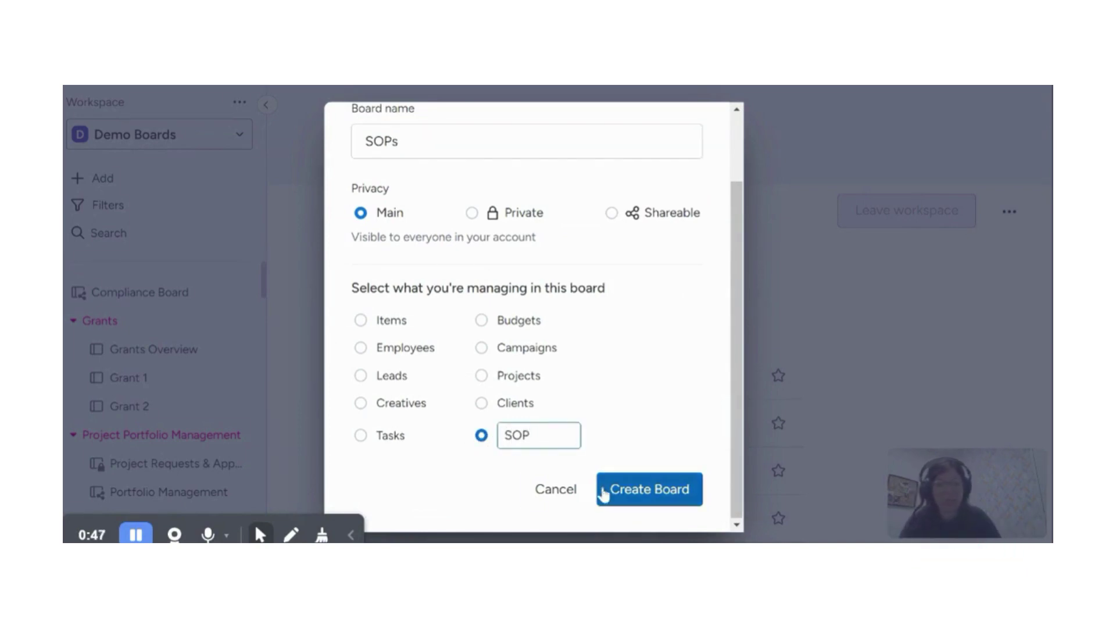
pyautogui.click(606, 490)
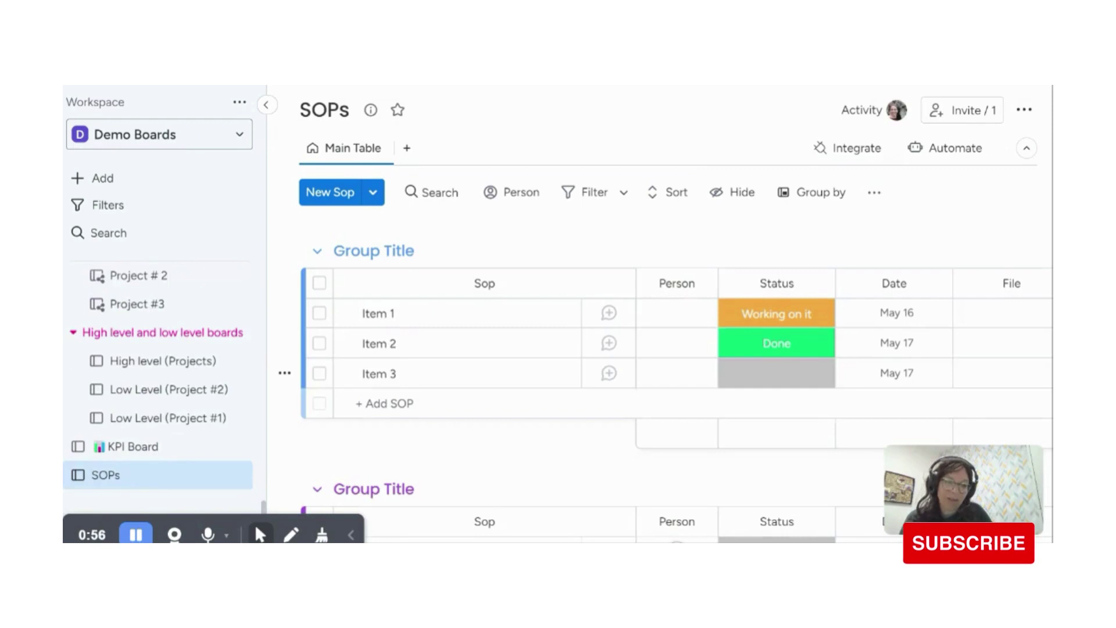
# Collapse the workspace sidebar and rename the Person column to Creator
pyautogui.click(266, 105)
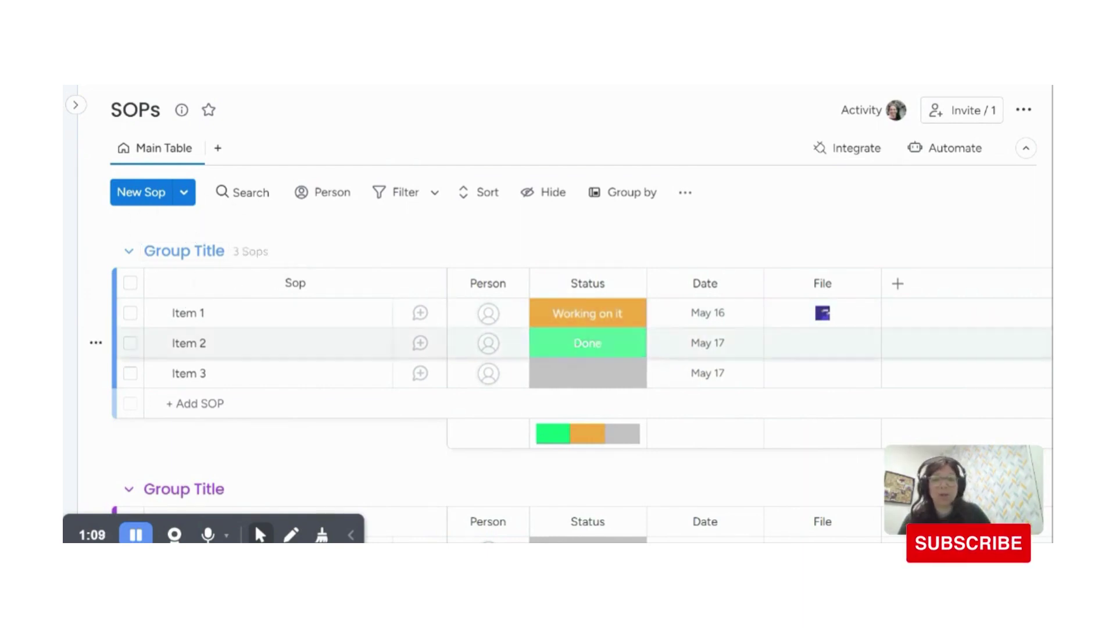
pyautogui.click(215, 319)
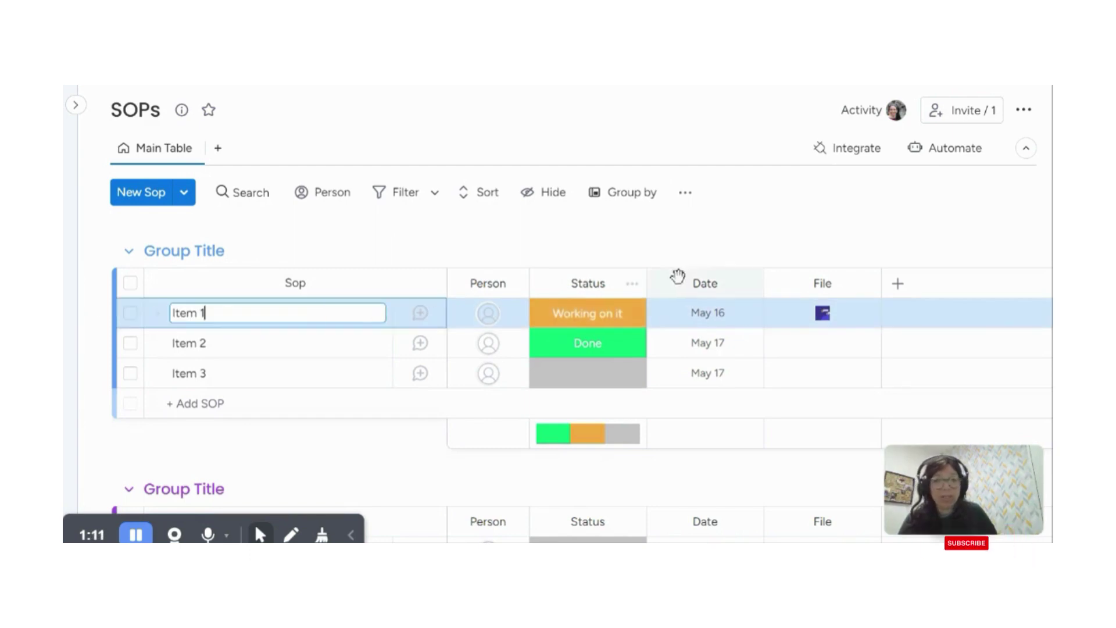
pyautogui.click(486, 283)
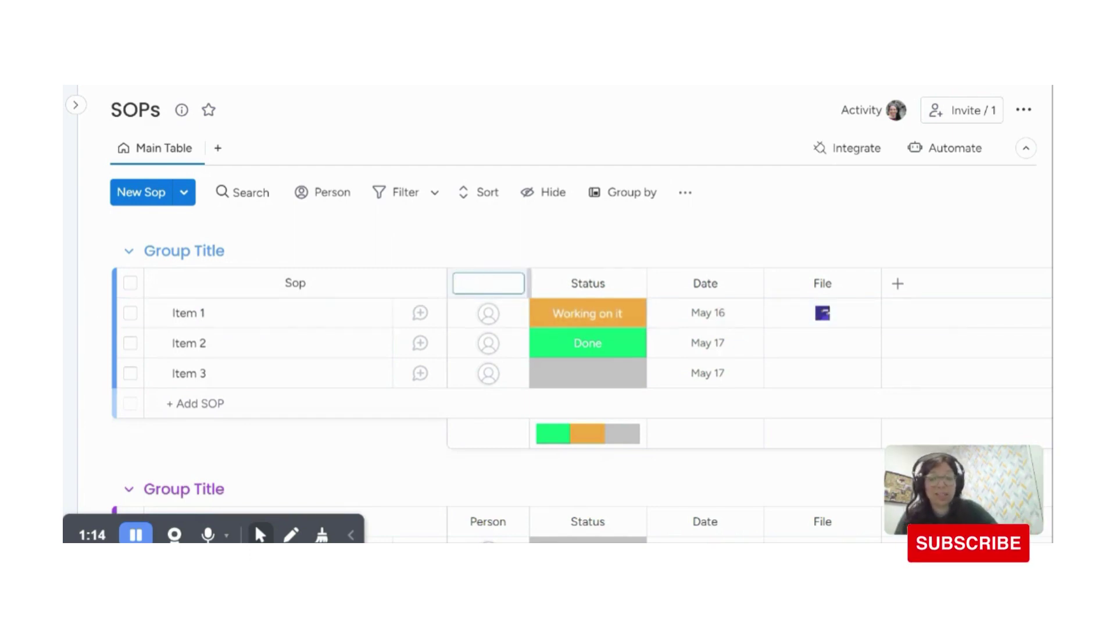
pyautogui.write('Creator')
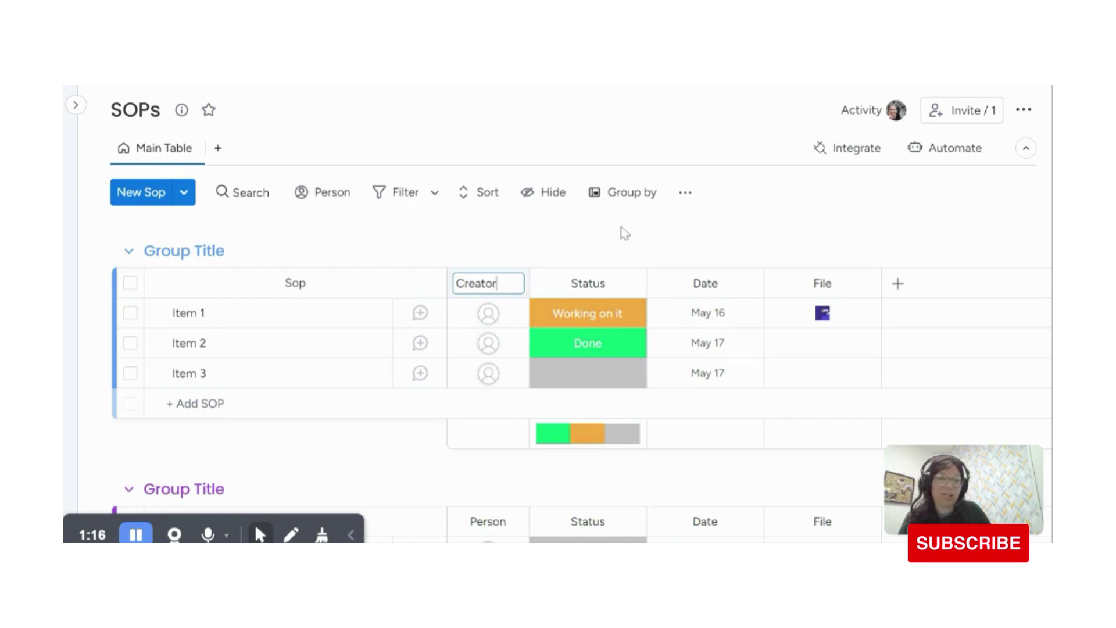
pyautogui.press('Return')
# Add a People column named Approver and move it between Creator and Status
pyautogui.click(897, 283)
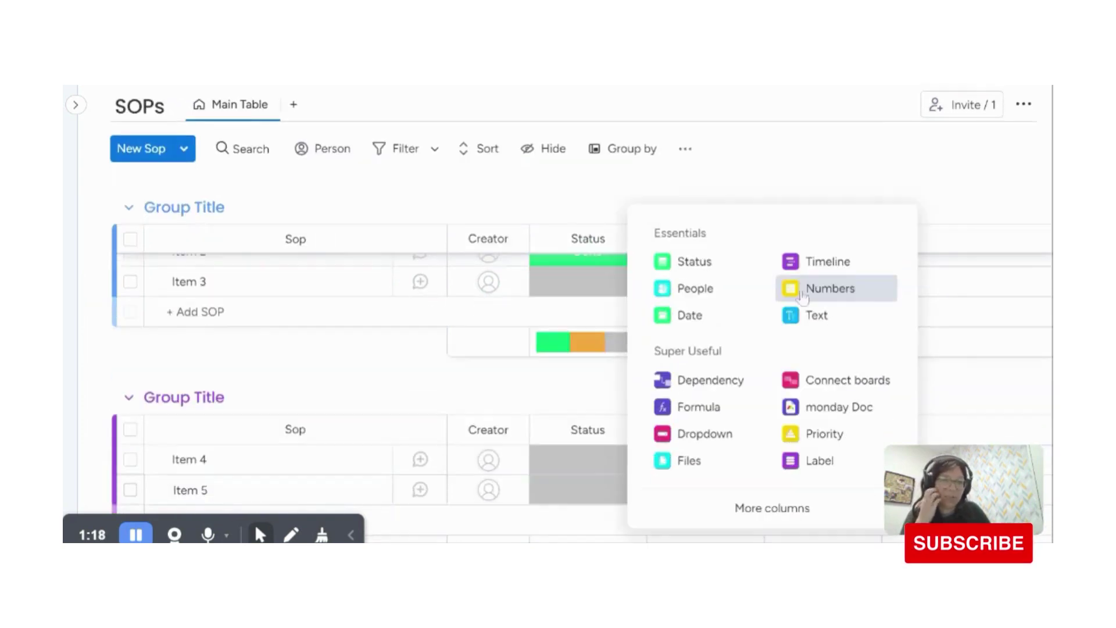
pyautogui.click(698, 289)
pyautogui.click(921, 282)
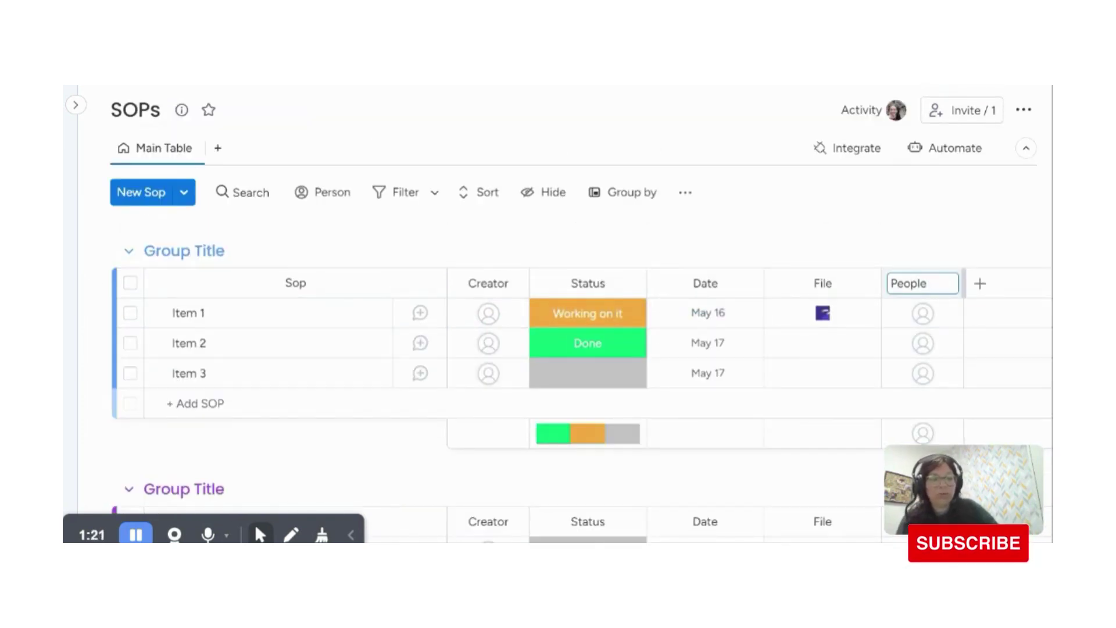
pyautogui.press('BackSpace')
pyautogui.press('BackSpace')
pyautogui.press('BackSpace')
pyautogui.press('BackSpace')
pyautogui.press('BackSpace')
pyautogui.press('BackSpace')
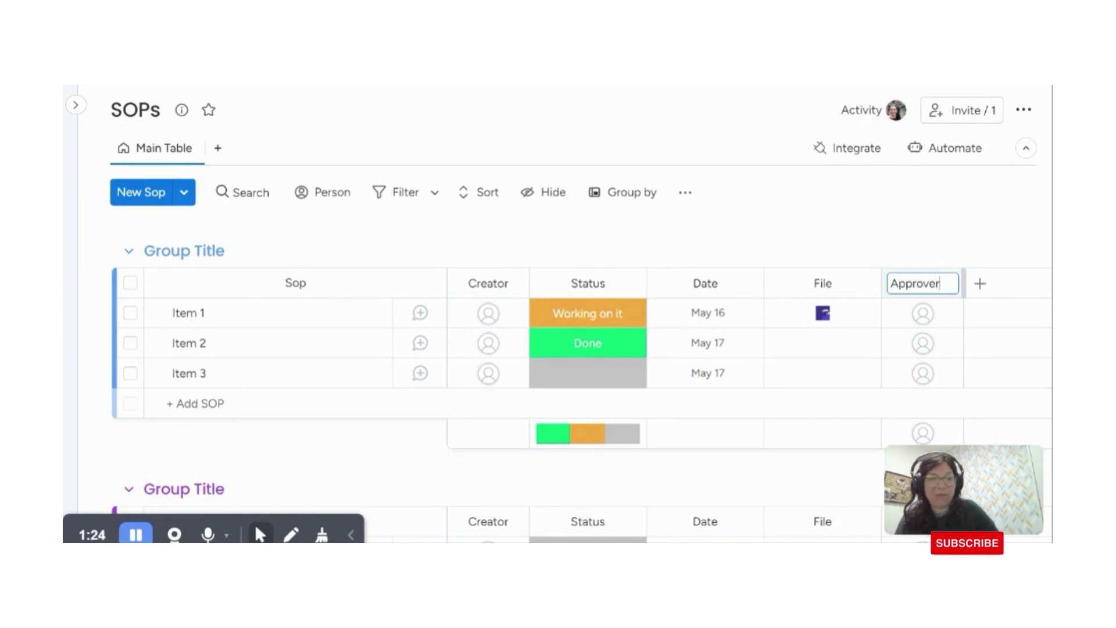
pyautogui.press('Return')
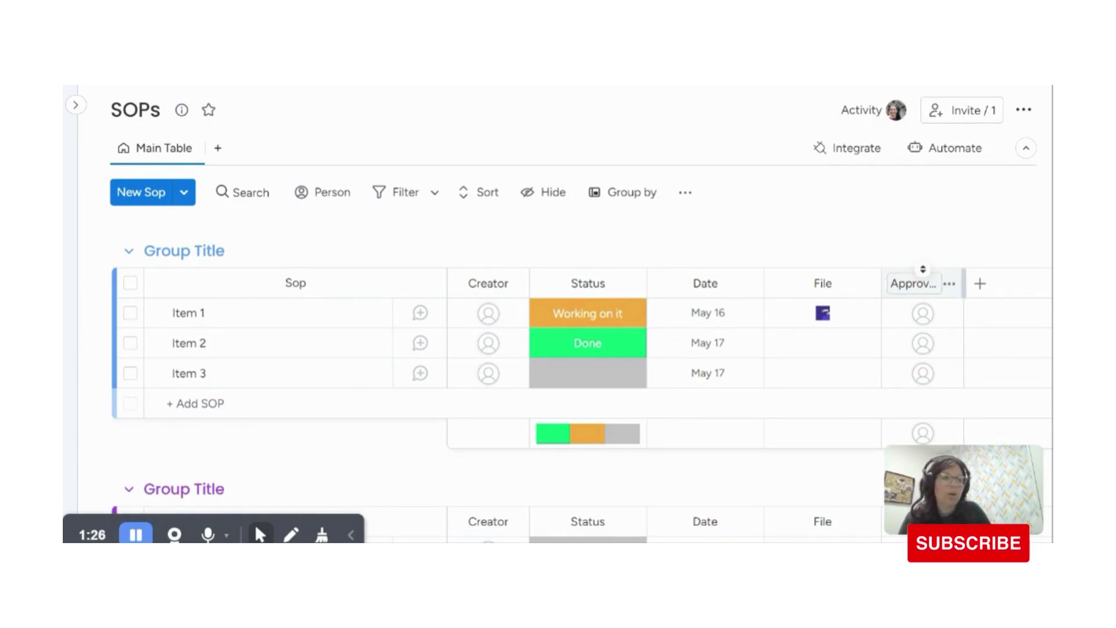
pyautogui.moveTo(884, 274); pyautogui.dragTo(535, 285)
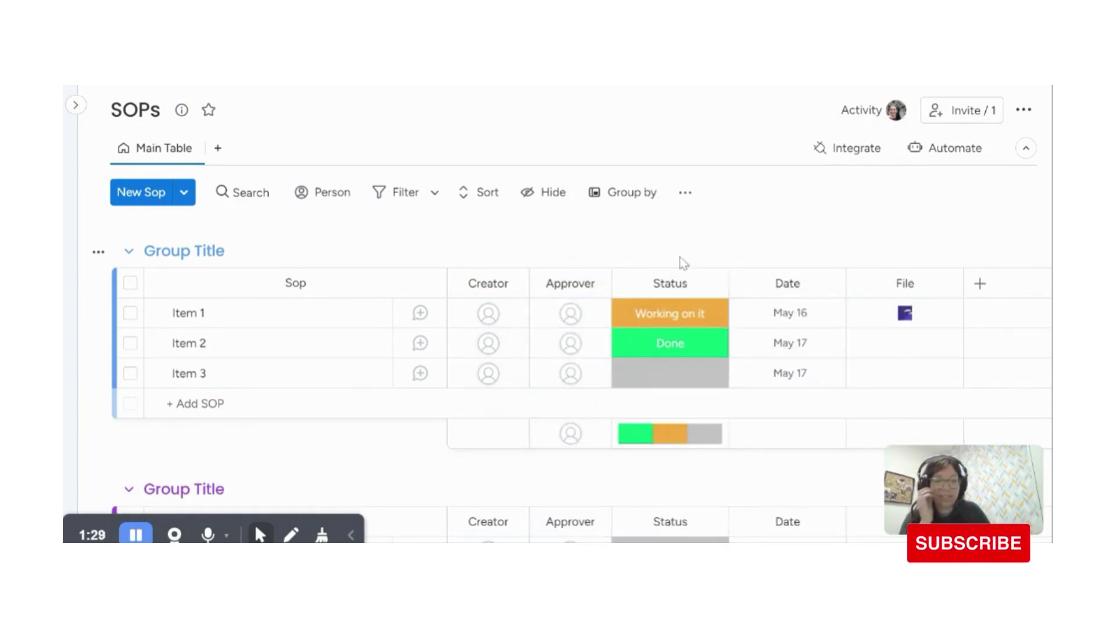
# Rename the Date column header to Final Date, then correct it to Final Doc Date
pyautogui.click(787, 280)
pyautogui.write('Completion')
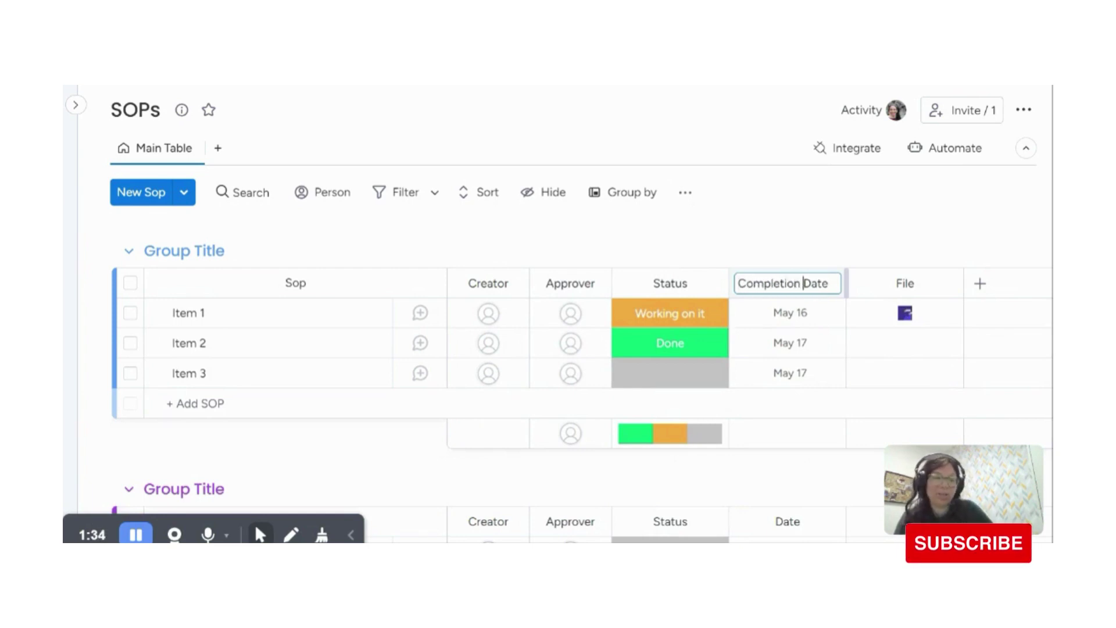
pyautogui.press('BackSpace')
pyautogui.press('BackSpace')
pyautogui.press('BackSpace')
pyautogui.press('BackSpace')
pyautogui.press('BackSpace')
pyautogui.press('BackSpace')
pyautogui.press('BackSpace')
pyautogui.press('BackSpace')
pyautogui.press('BackSpace')
pyautogui.press('BackSpace')
pyautogui.press('BackSpace')
pyautogui.write('Final')
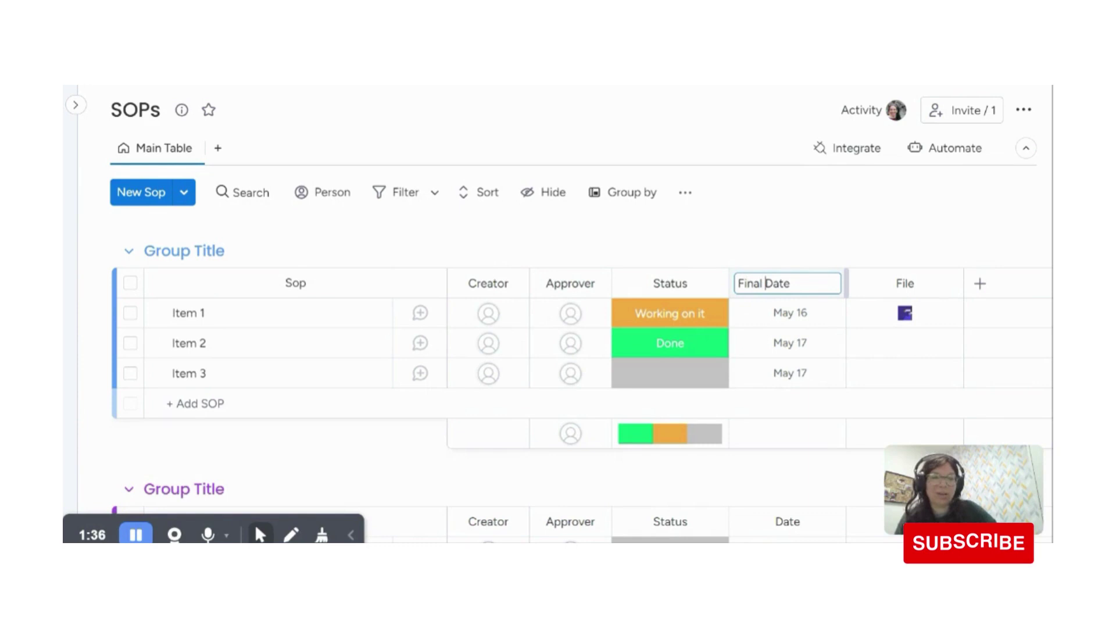
pyautogui.click(818, 229)
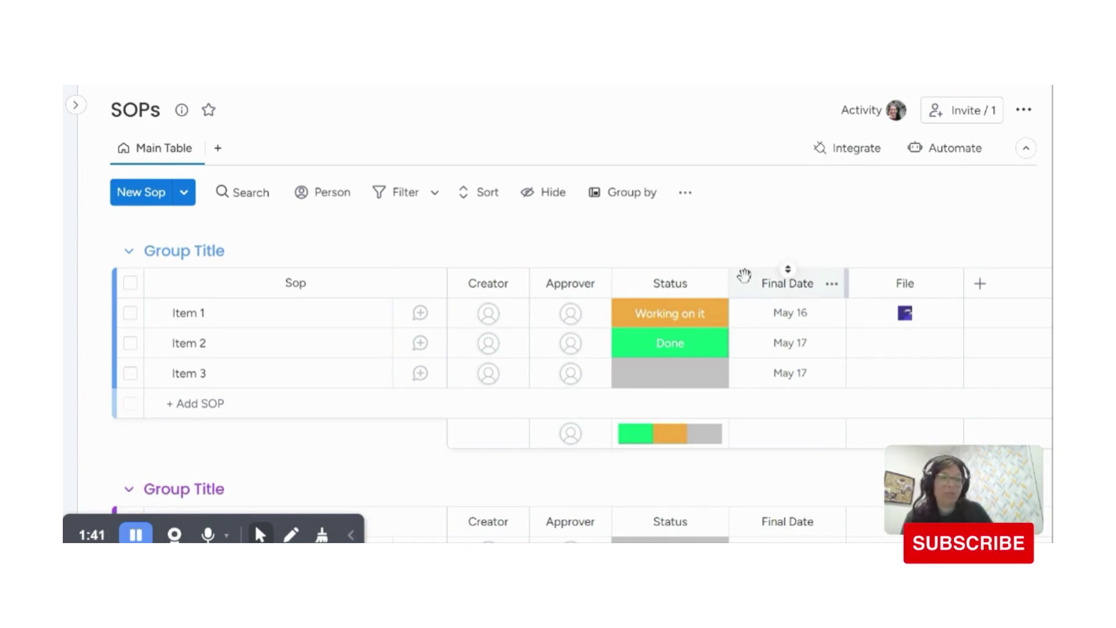
pyautogui.click(765, 283)
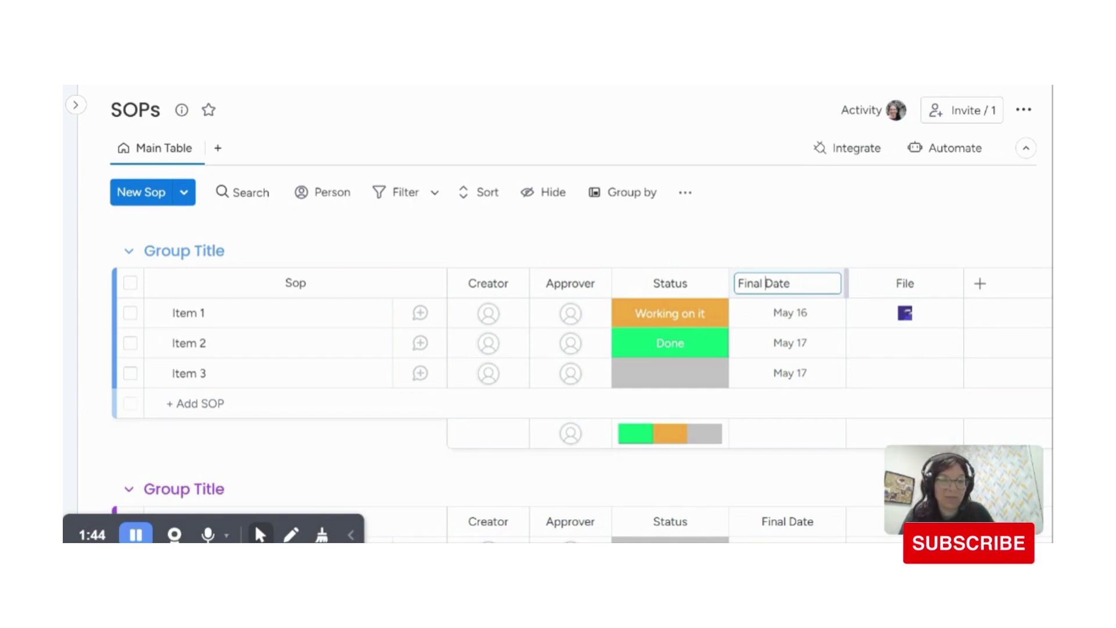
pyautogui.write('DO')
pyautogui.press('BackSpace')
pyautogui.write('oc D')
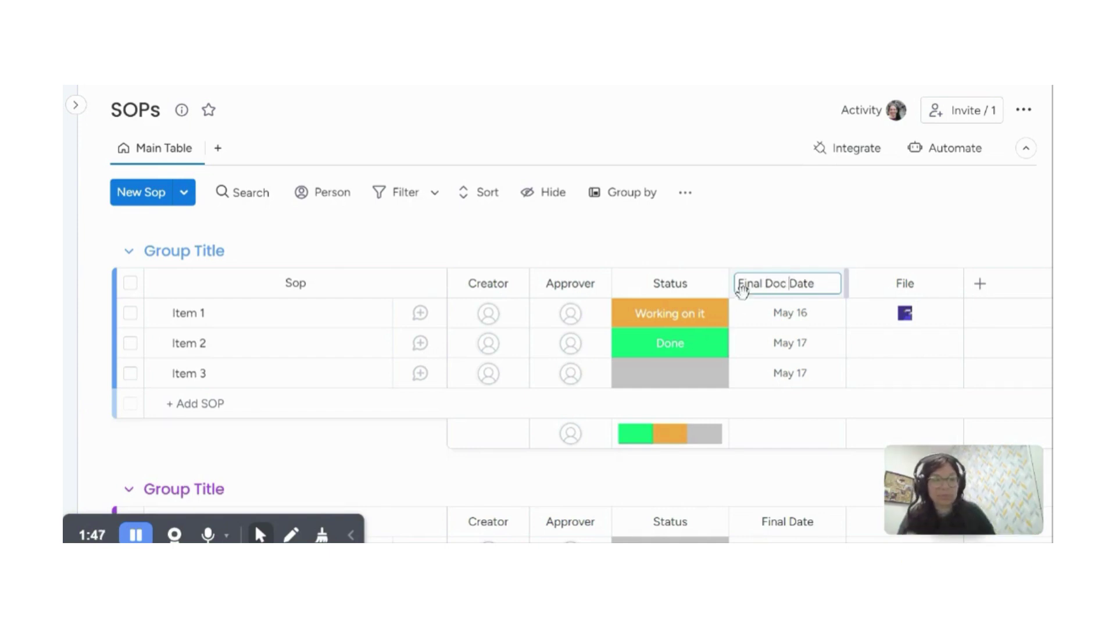
pyautogui.press('Return')
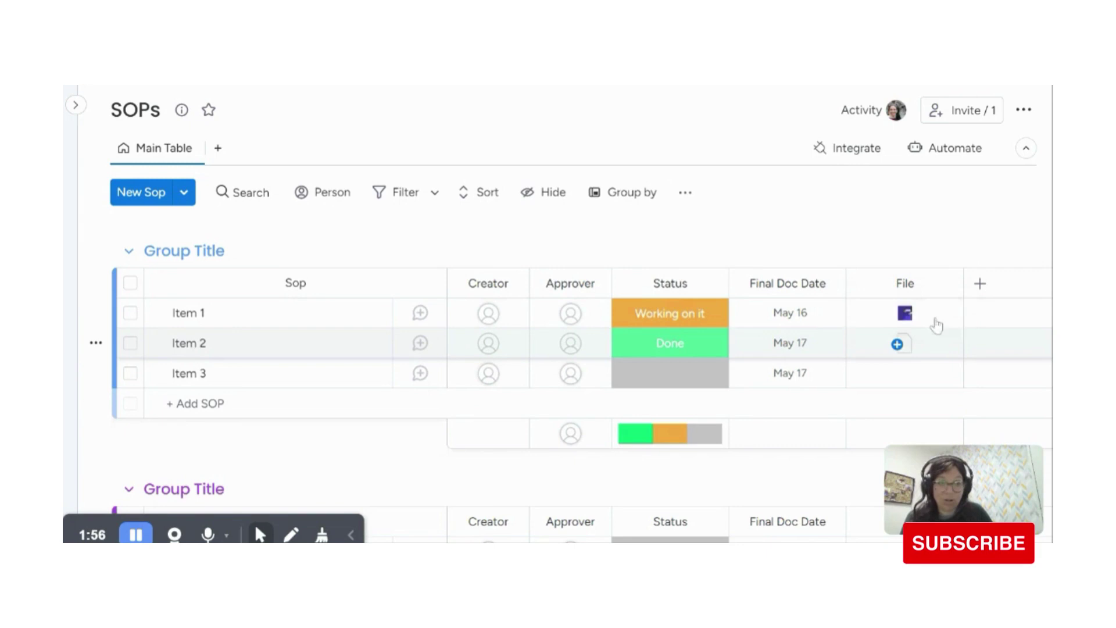
# Add a Link column from the full column catalogue
pyautogui.click(980, 283)
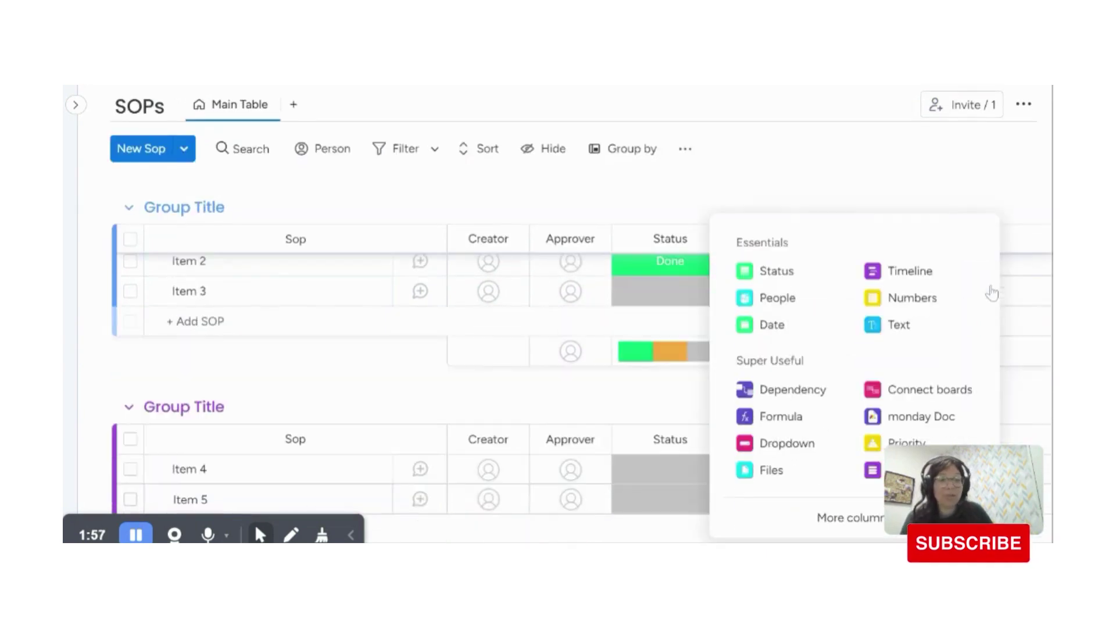
pyautogui.click(809, 523)
pyautogui.write('link')
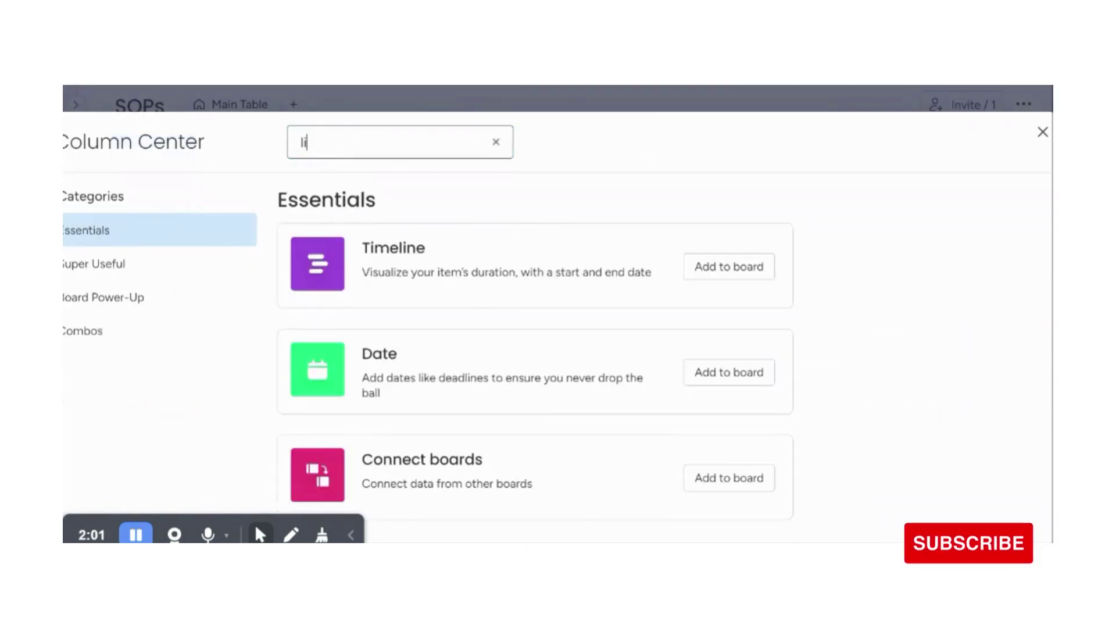
pyautogui.click(561, 416)
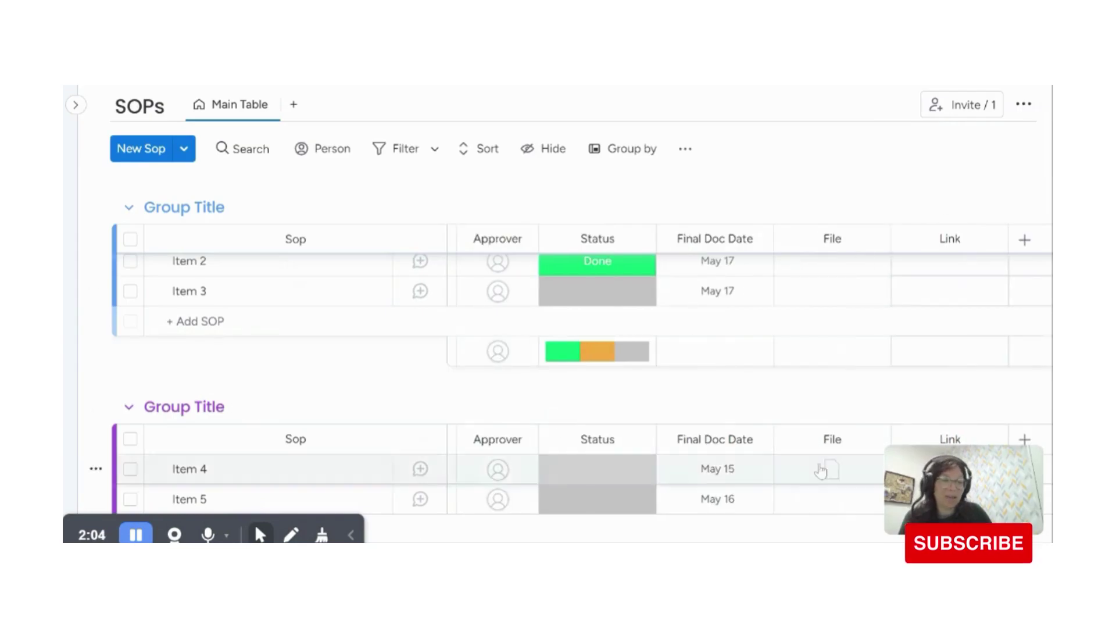
pyautogui.scroll(3, 907, 314)
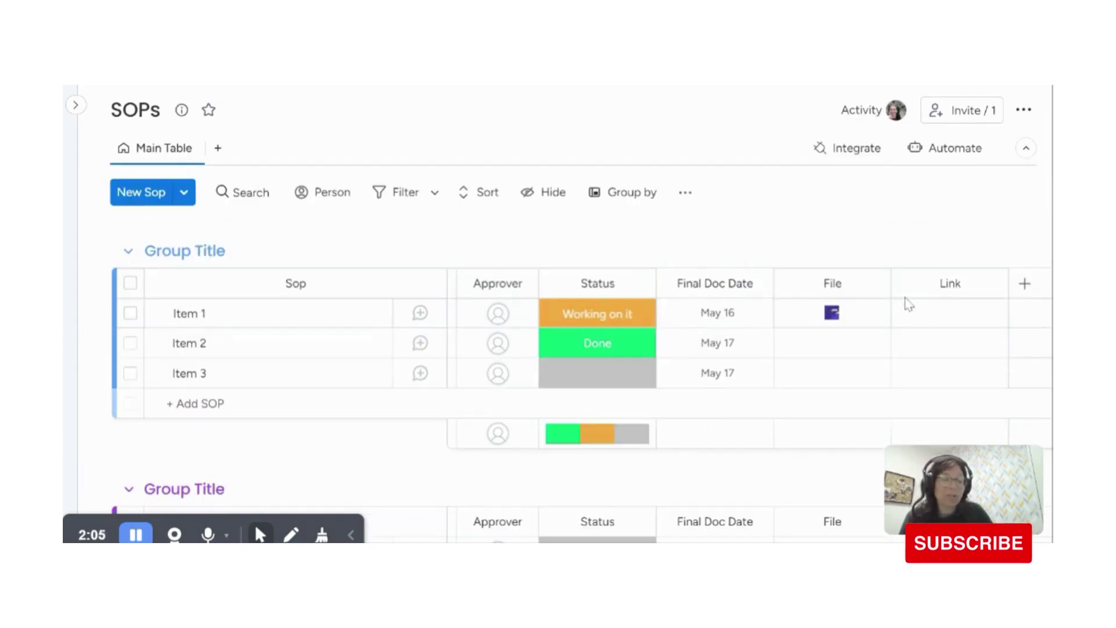
# Add a monday Doc column and rename it SOP
pyautogui.click(1025, 285)
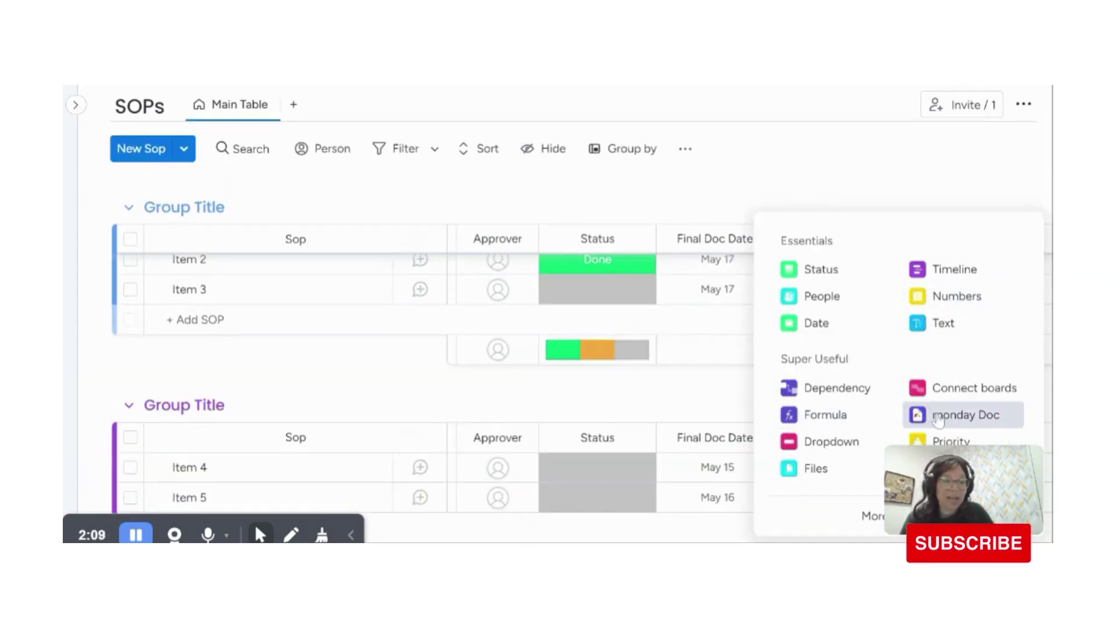
pyautogui.click(930, 414)
pyautogui.scroll(2, 740, 331)
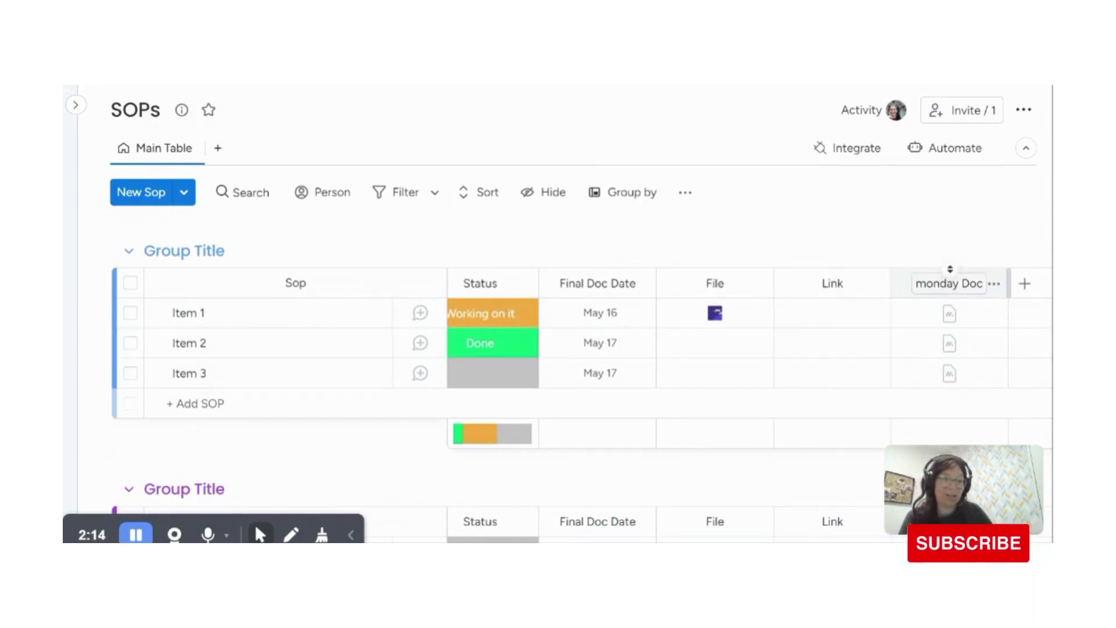
pyautogui.click(948, 283)
pyautogui.press('BackSpace')
pyautogui.press('BackSpace')
pyautogui.press('BackSpace')
pyautogui.press('BackSpace')
pyautogui.press('BackSpace')
pyautogui.press('BackSpace')
pyautogui.press('BackSpace')
pyautogui.press('BackSpace')
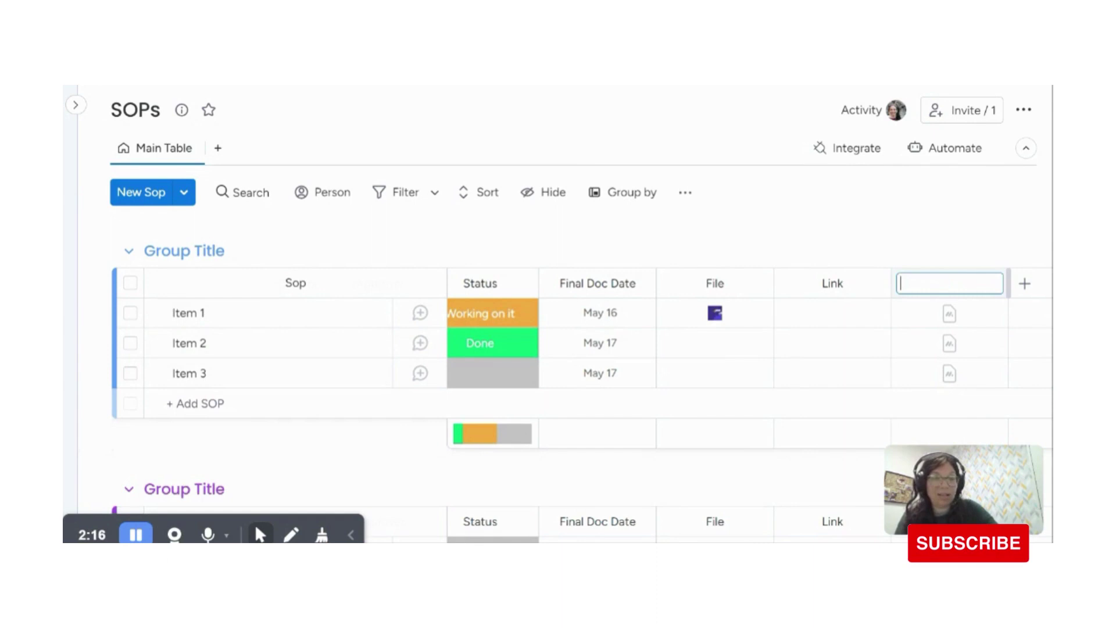
pyautogui.write('SOP')
pyautogui.click(929, 231)
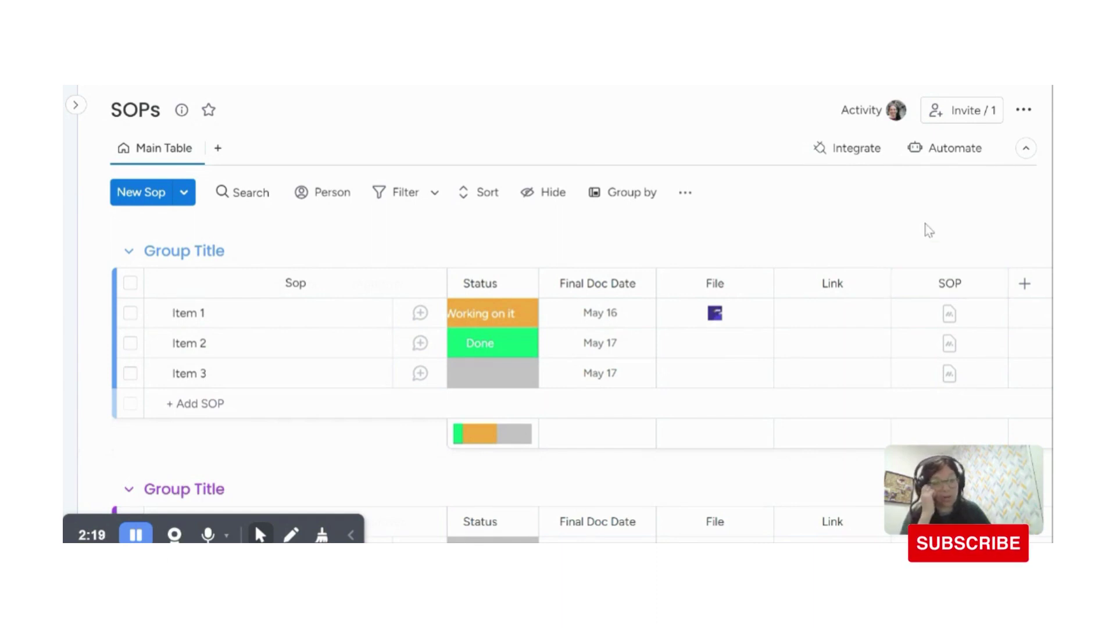
# Create Item 1's SOP doc titled 'How to upload a blog post' and return to the board
pyautogui.click(949, 317)
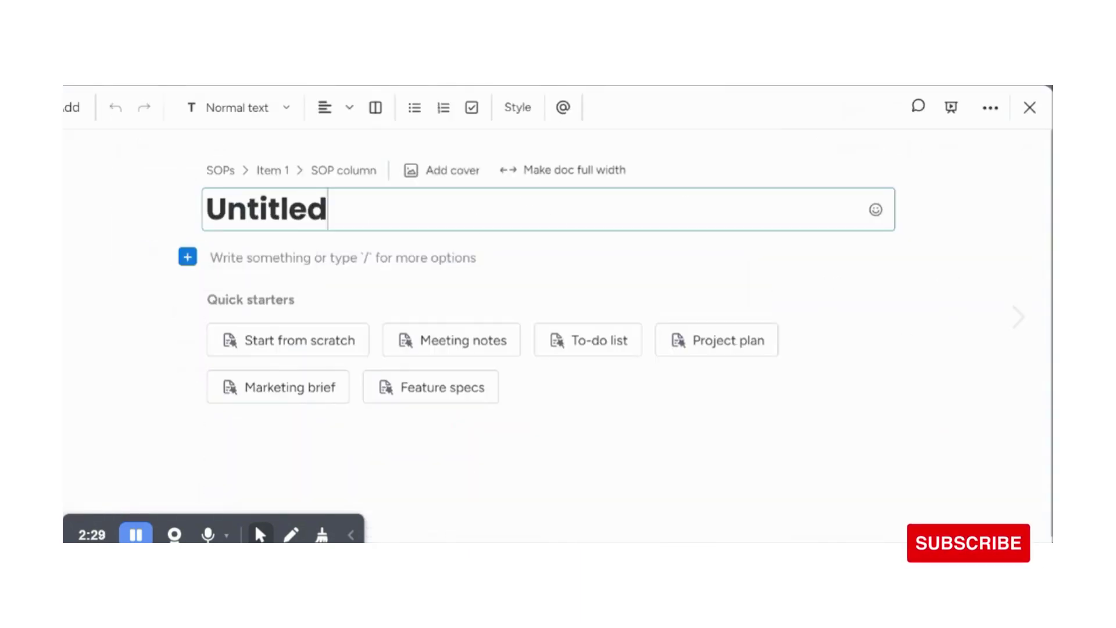
pyautogui.press('BackSpace')
pyautogui.press('BackSpace')
pyautogui.press('BackSpace')
pyautogui.press('BackSpace')
pyautogui.press('BackSpace')
pyautogui.press('BackSpace')
pyautogui.press('BackSpace')
pyautogui.press('BackSpace')
pyautogui.write('How')
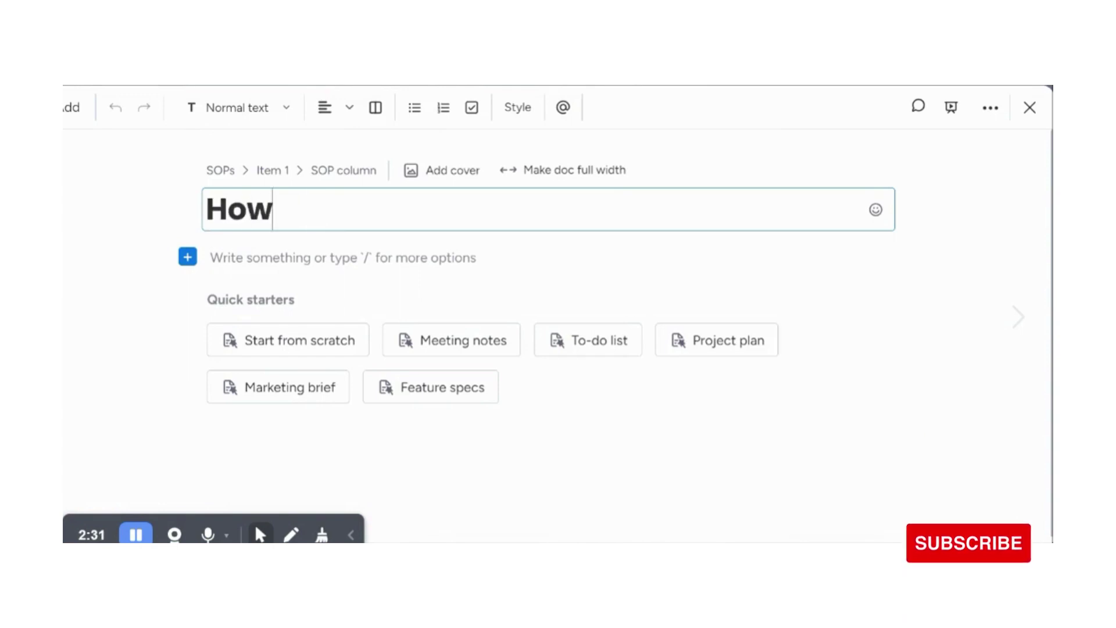
pyautogui.write(' to upload a blo')
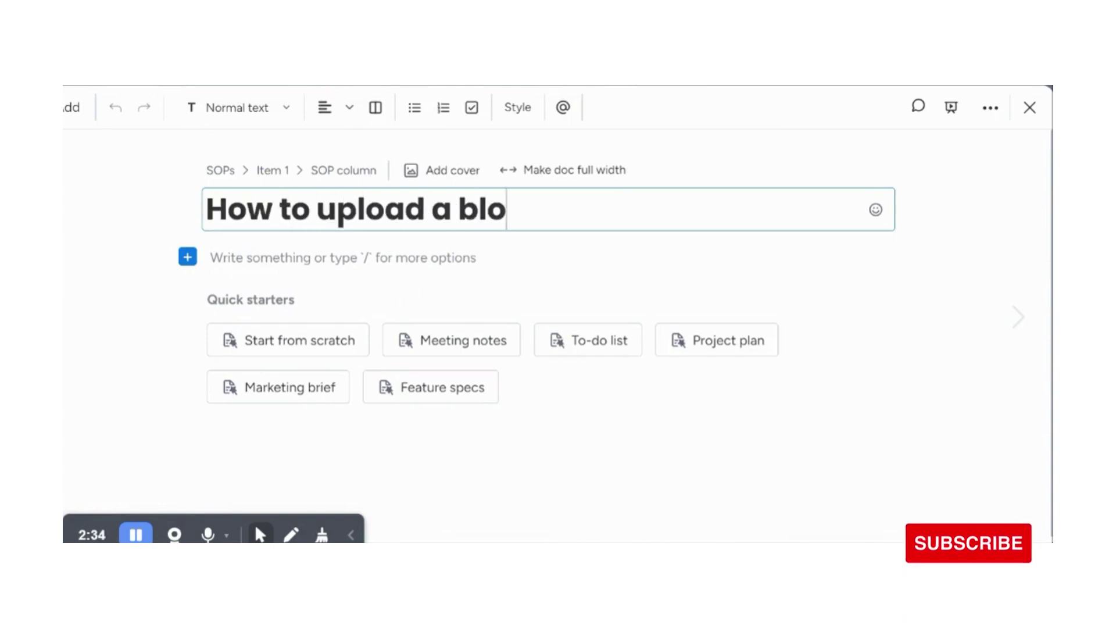
pyautogui.write('g post')
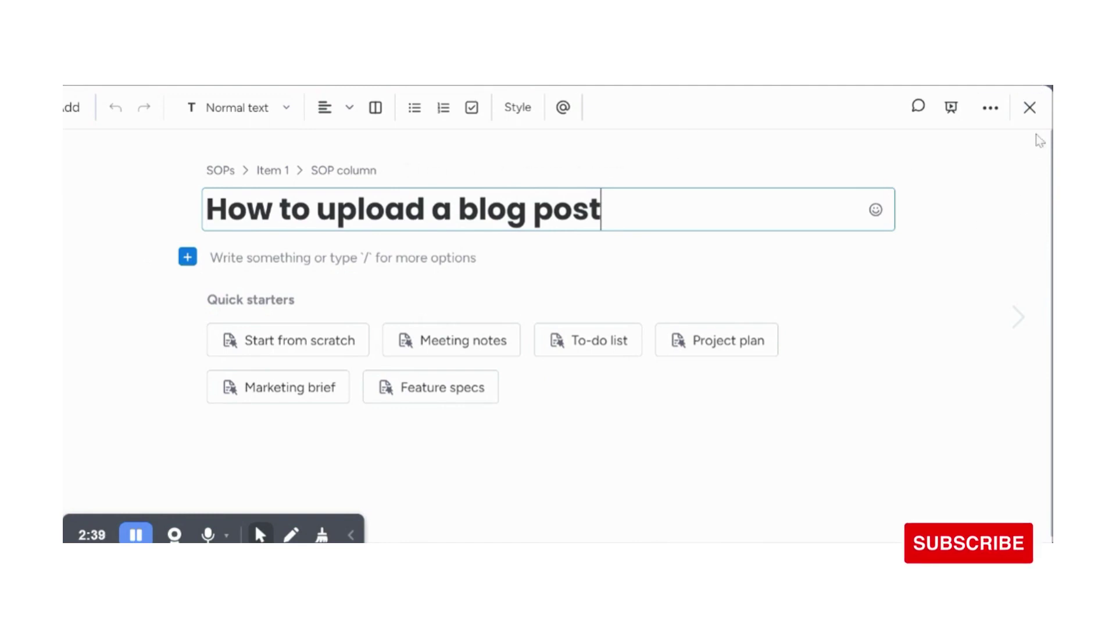
pyautogui.click(1029, 107)
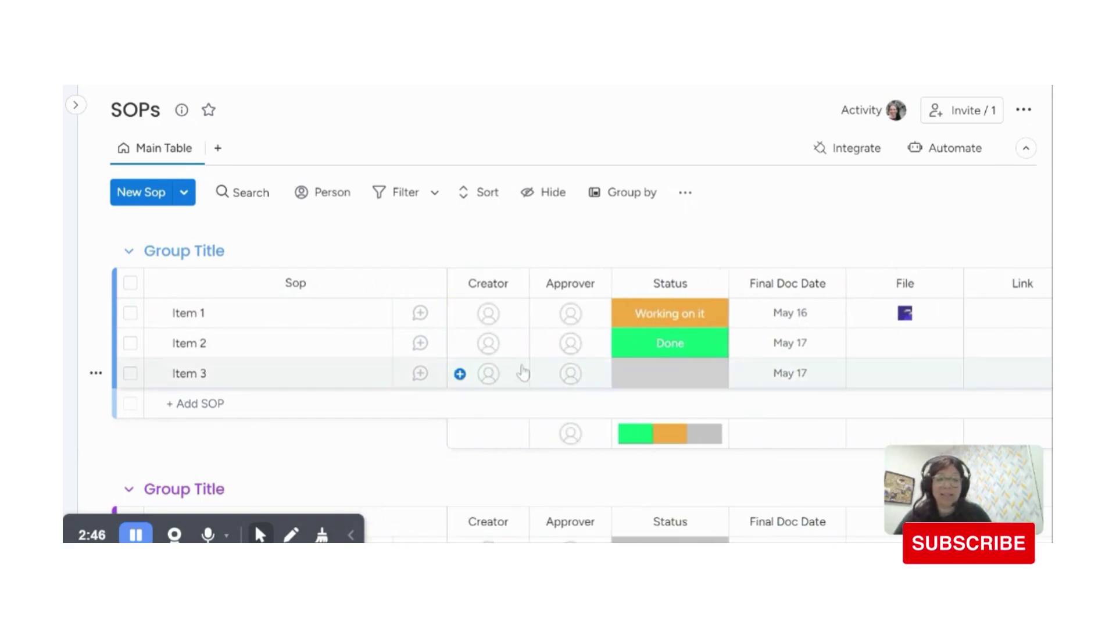
pyautogui.click(644, 317)
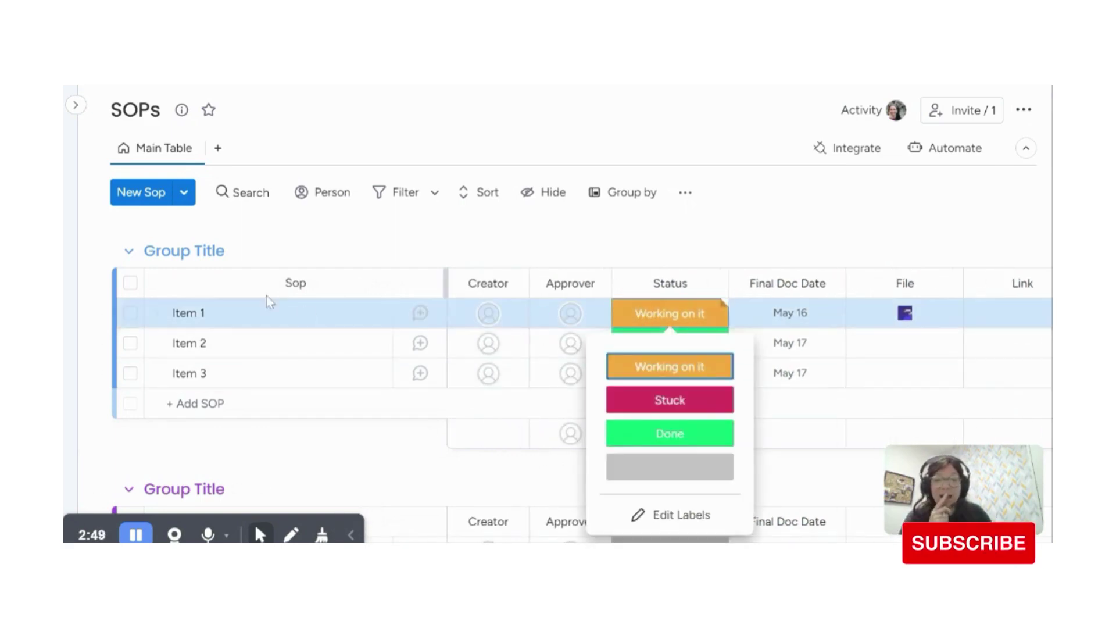
# Add a status column named Department to the right of Status
pyautogui.click(712, 282)
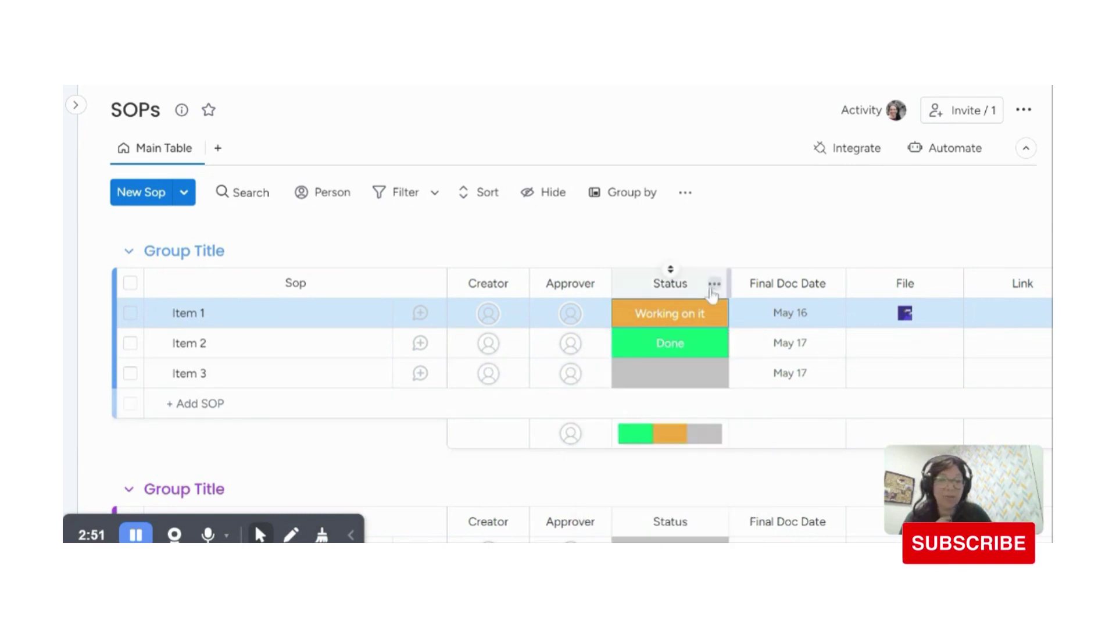
pyautogui.click(715, 283)
pyautogui.moveTo(610, 431)
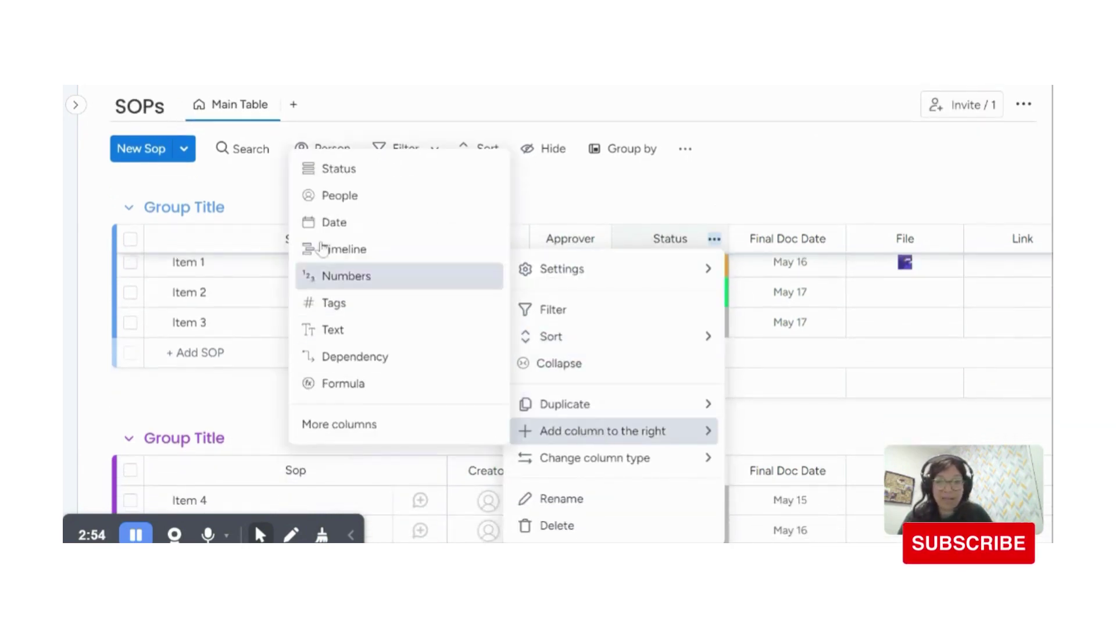
pyautogui.click(339, 170)
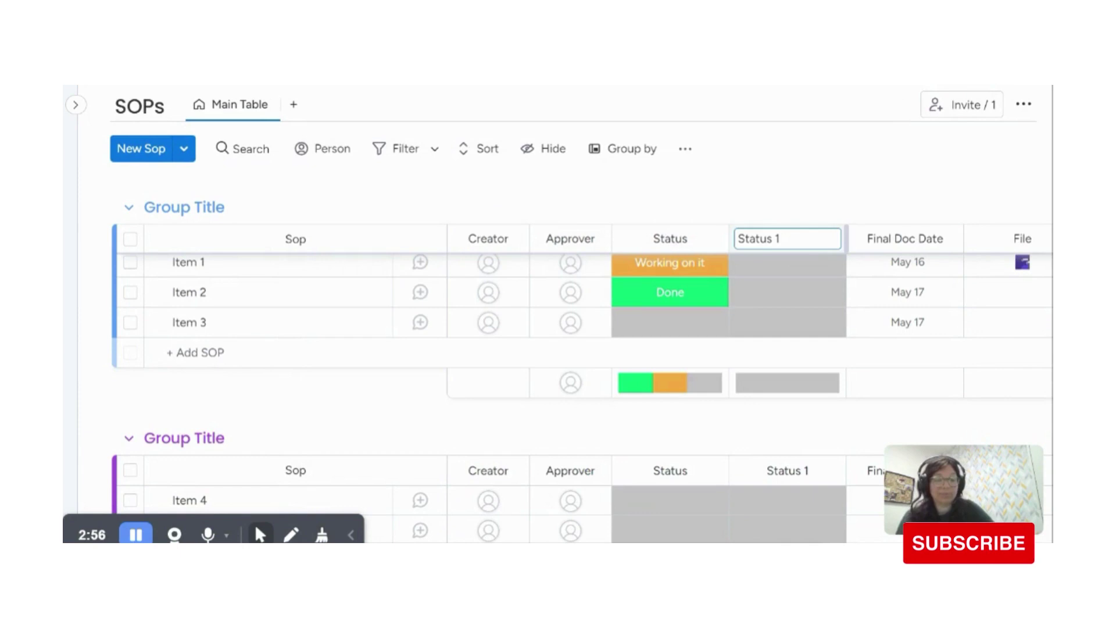
pyautogui.press('BackSpace')
pyautogui.press('BackSpace')
pyautogui.press('BackSpace')
pyautogui.press('BackSpace')
pyautogui.press('BackSpace')
pyautogui.write('Department')
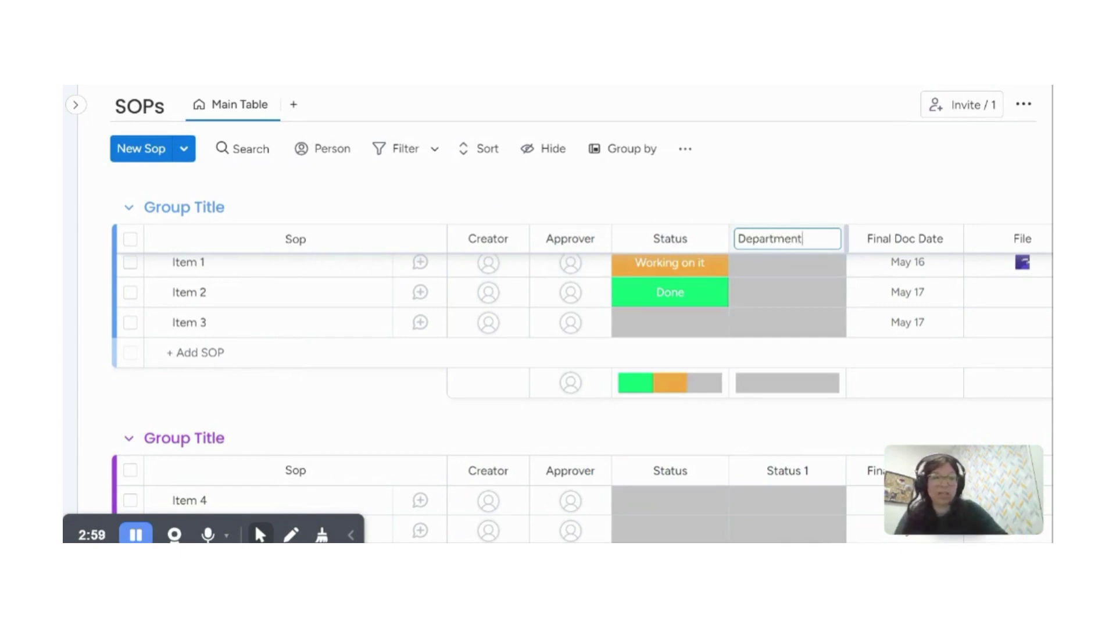
pyautogui.press('Return')
# Rename the first group to Marketing and clear the second group's title
pyautogui.click(245, 207)
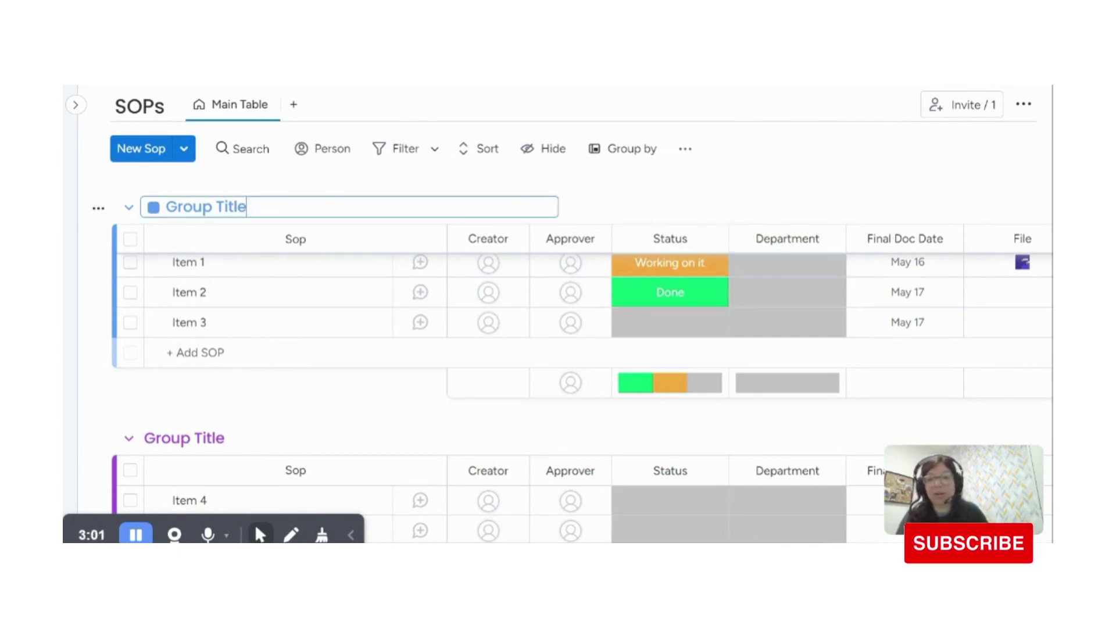
pyautogui.press('BackSpace')
pyautogui.press('BackSpace')
pyautogui.press('BackSpace')
pyautogui.press('BackSpace')
pyautogui.press('BackSpace')
pyautogui.press('BackSpace')
pyautogui.press('BackSpace')
pyautogui.press('BackSpace')
pyautogui.press('BackSpace')
pyautogui.press('BackSpace')
pyautogui.write('Marketin')
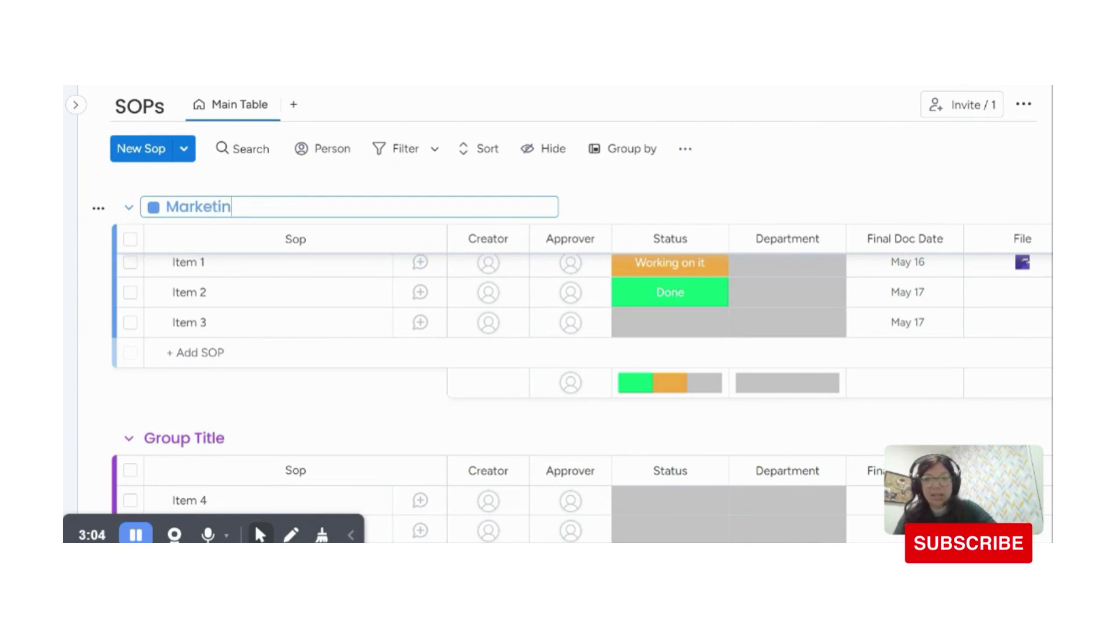
pyautogui.write('g')
pyautogui.click(246, 437)
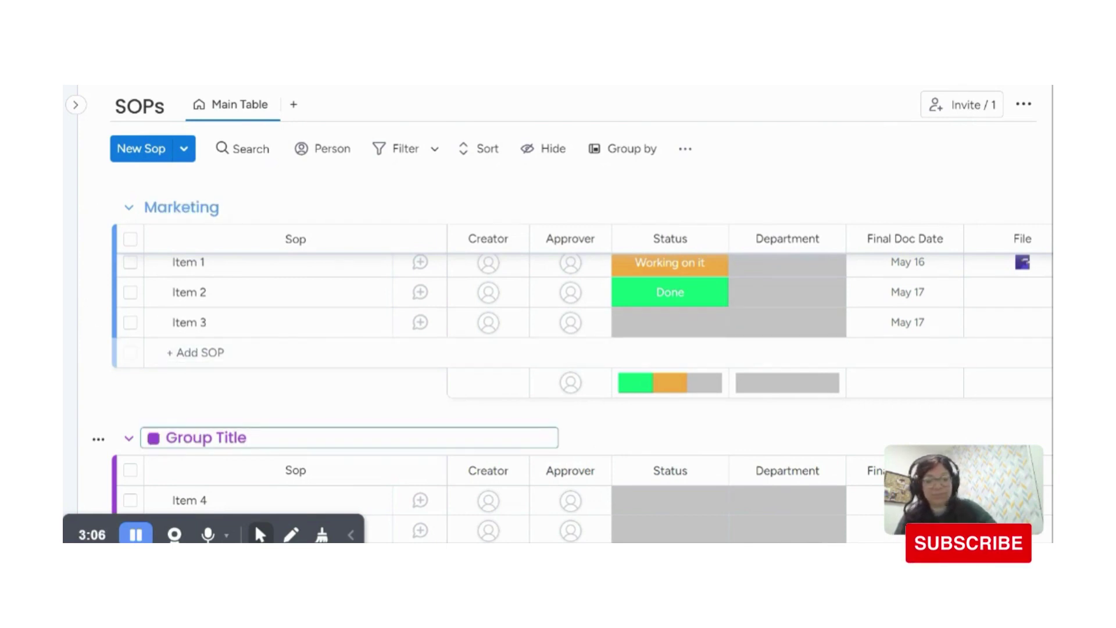
pyautogui.press('BackSpace')
pyautogui.press('BackSpace')
pyautogui.press('BackSpace')
pyautogui.press('BackSpace')
pyautogui.press('BackSpace')
pyautogui.press('BackSpace')
pyautogui.press('BackSpace')
pyautogui.press('BackSpace')
pyautogui.press('BackSpace')
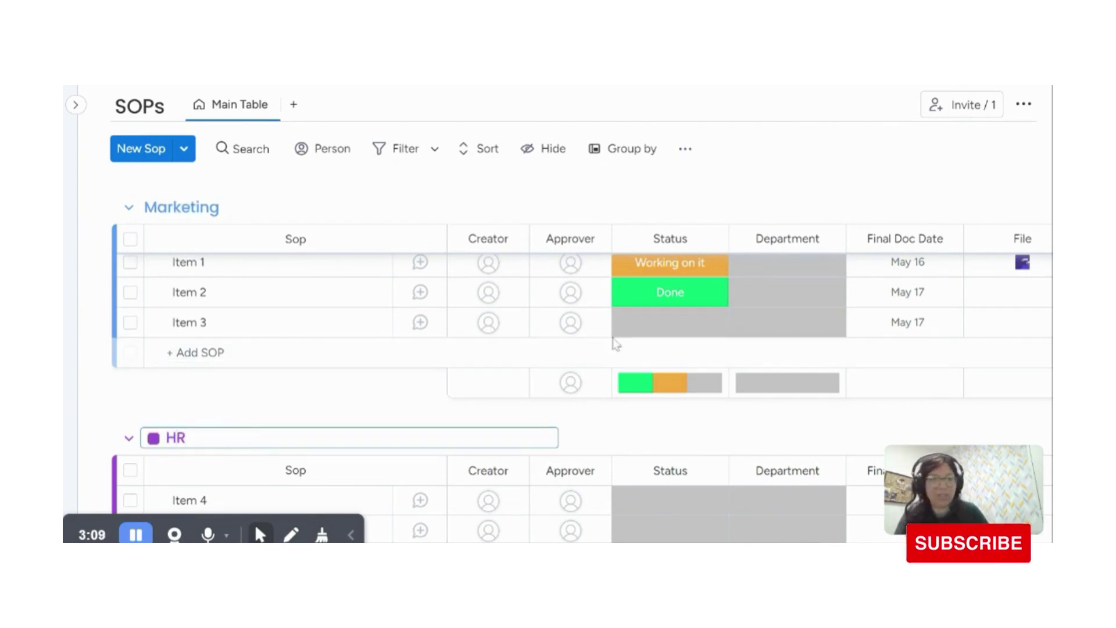
# Title the second group HR and relabel Department options HR, Marketing, Onboarding, deleting Task on Hold
pyautogui.write('HR')
pyautogui.click(779, 274)
pyautogui.click(798, 496)
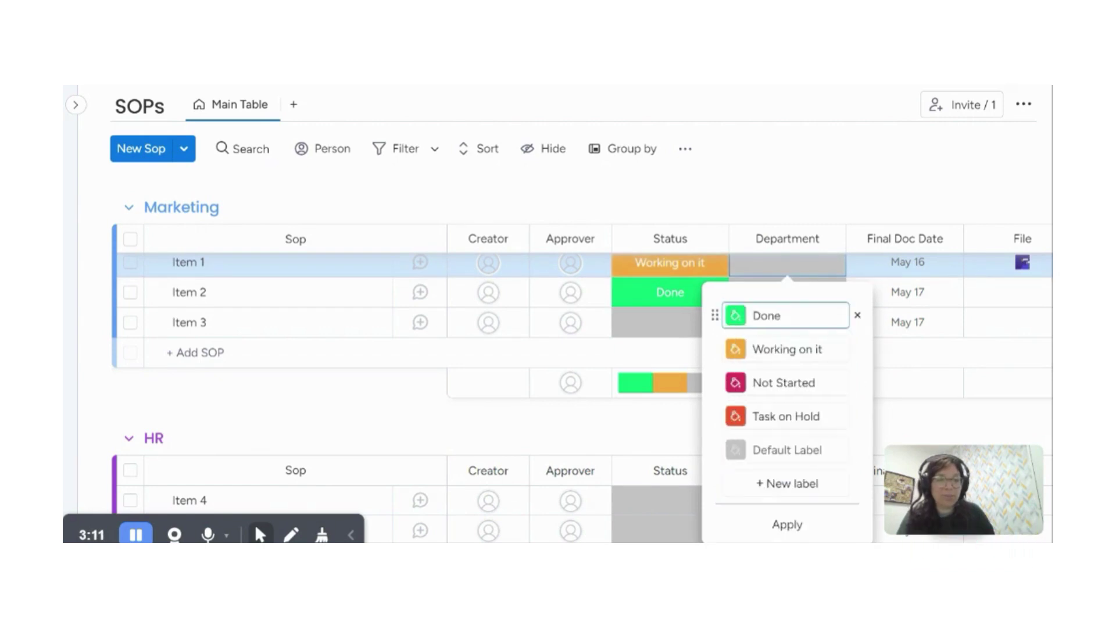
pyautogui.hotkey('shift', 'Left')
pyautogui.hotkey('shift', 'Left')
pyautogui.write('H')
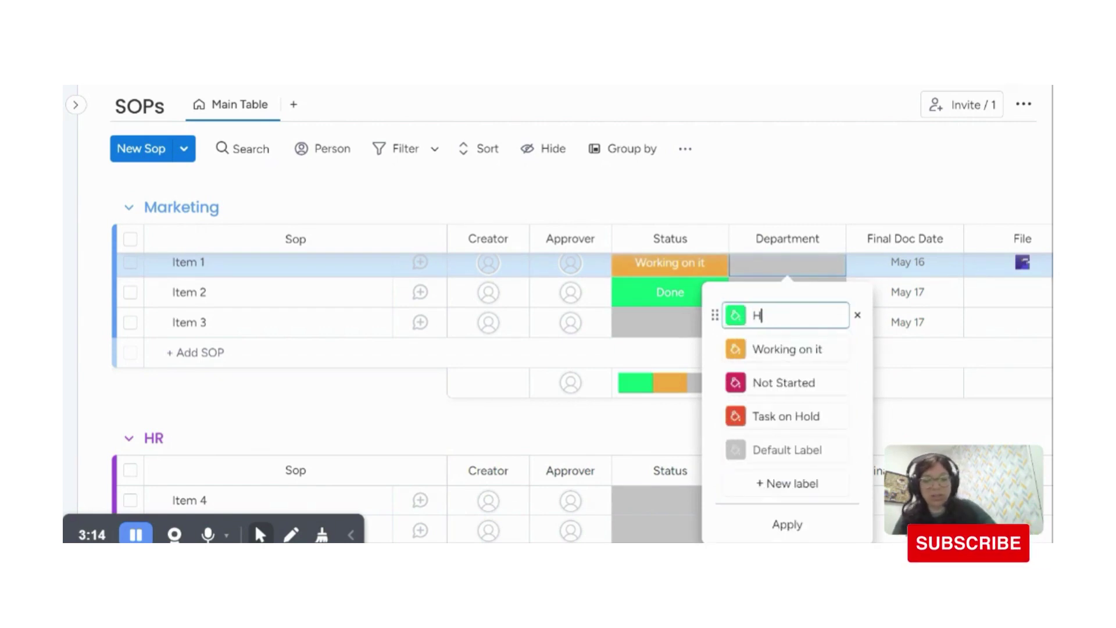
pyautogui.click(814, 349)
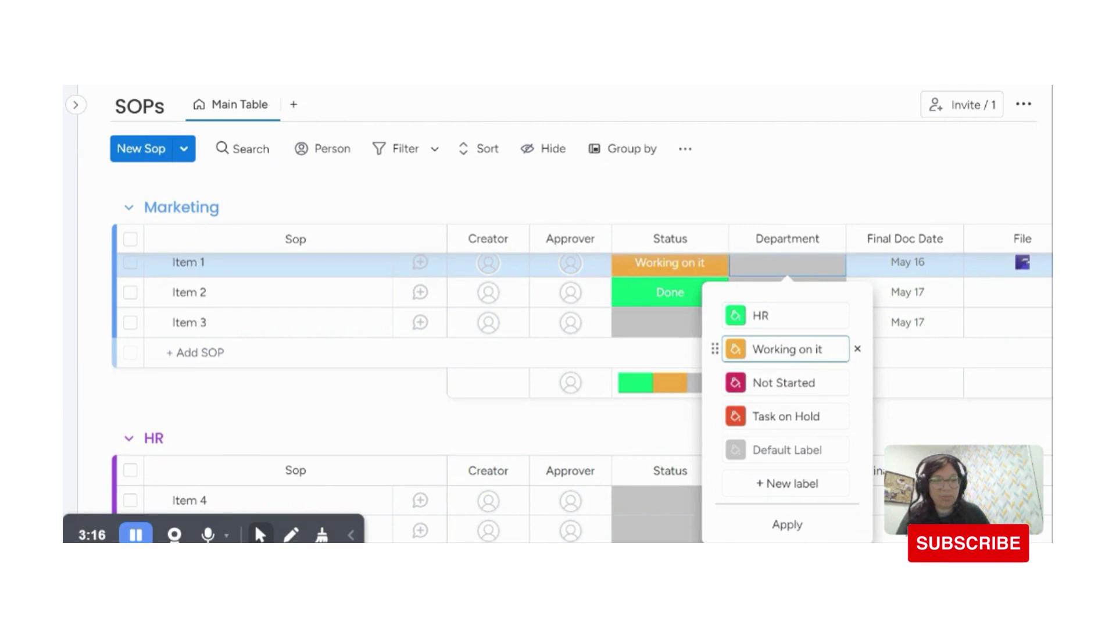
pyautogui.hotkey('shift', 'Left')
pyautogui.hotkey('shift', 'Left')
pyautogui.hotkey('shift', 'Left')
pyautogui.hotkey('shift', 'Left')
pyautogui.hotkey('shift', 'Left')
pyautogui.hotkey('shift', 'Left')
pyautogui.hotkey('shift', 'Left')
pyautogui.hotkey('shift', 'Left')
pyautogui.hotkey('shift', 'Left')
pyautogui.hotkey('shift', 'Left')
pyautogui.hotkey('shift', 'Left')
pyautogui.hotkey('shift', 'Left')
pyautogui.write('Mar')
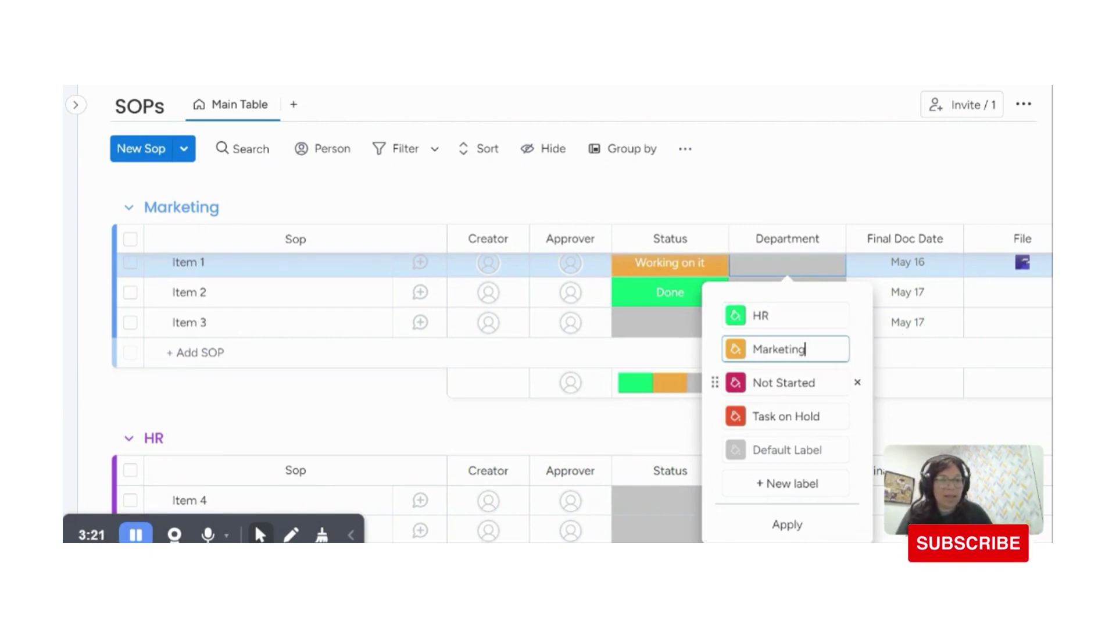
pyautogui.doubleClick(795, 383)
pyautogui.write('Onboarding')
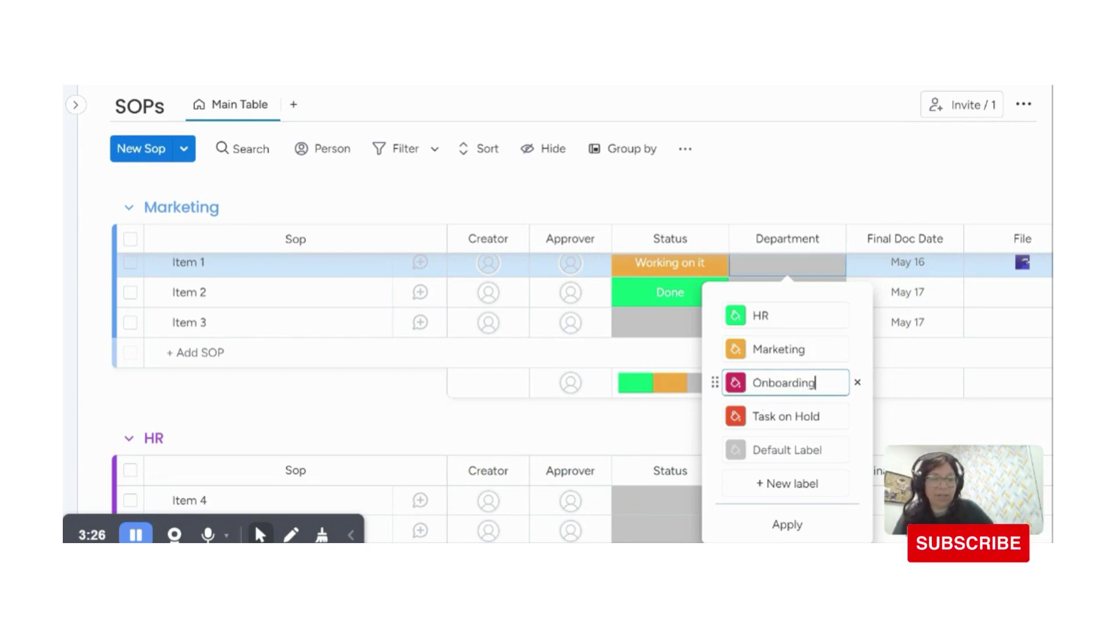
pyautogui.click(858, 416)
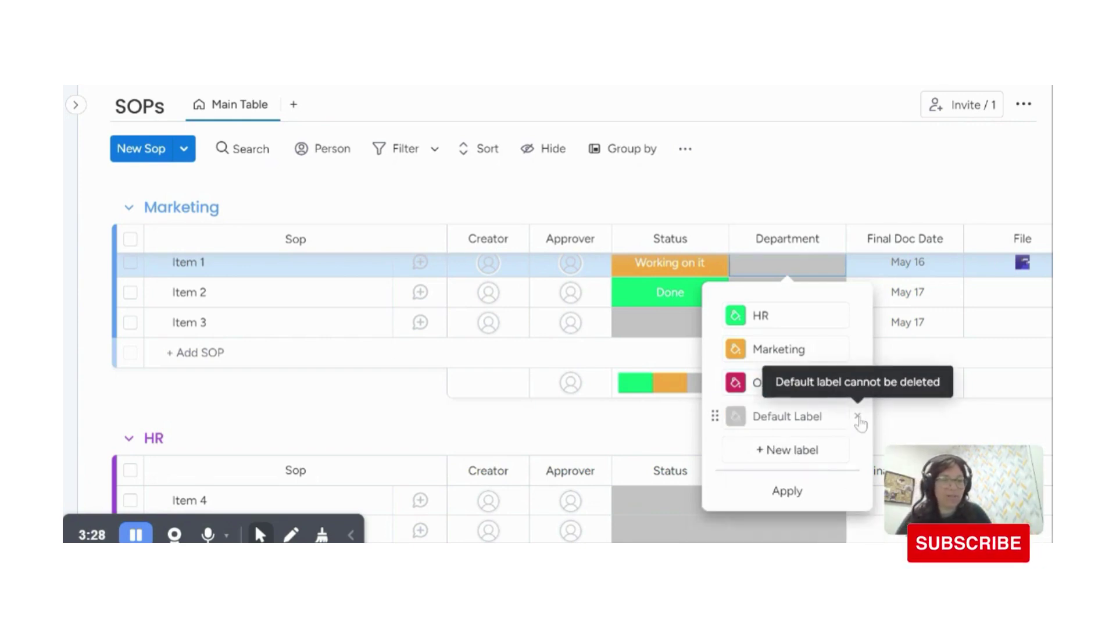
pyautogui.click(810, 493)
# Colour the Department labels: HR red, Marketing pink, Onboarding dark indigo
pyautogui.click(786, 461)
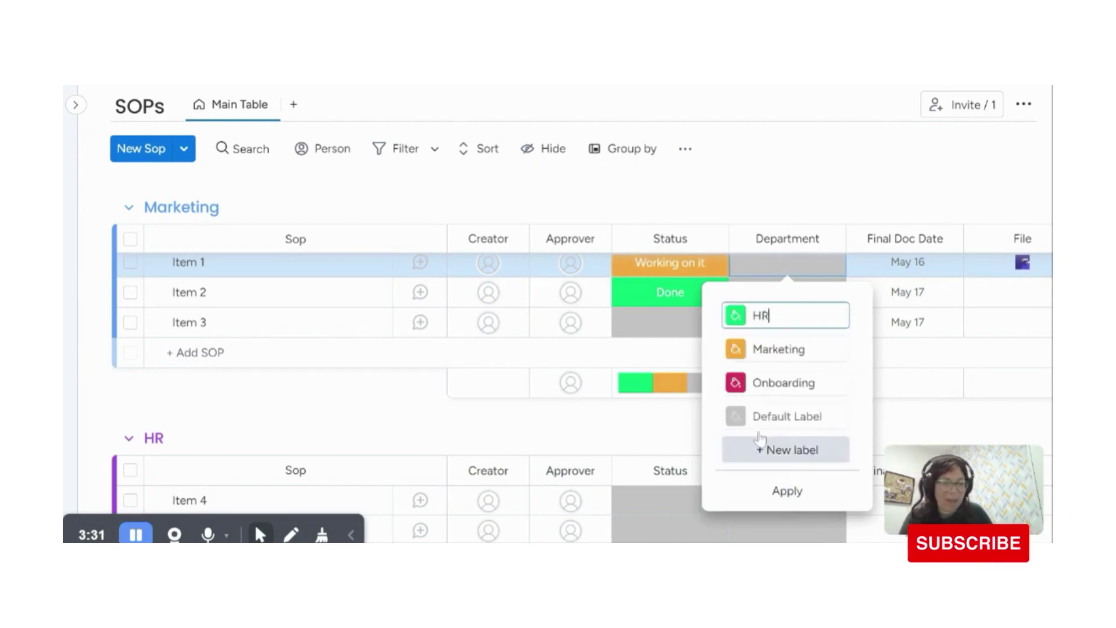
pyautogui.click(735, 315)
pyautogui.click(743, 383)
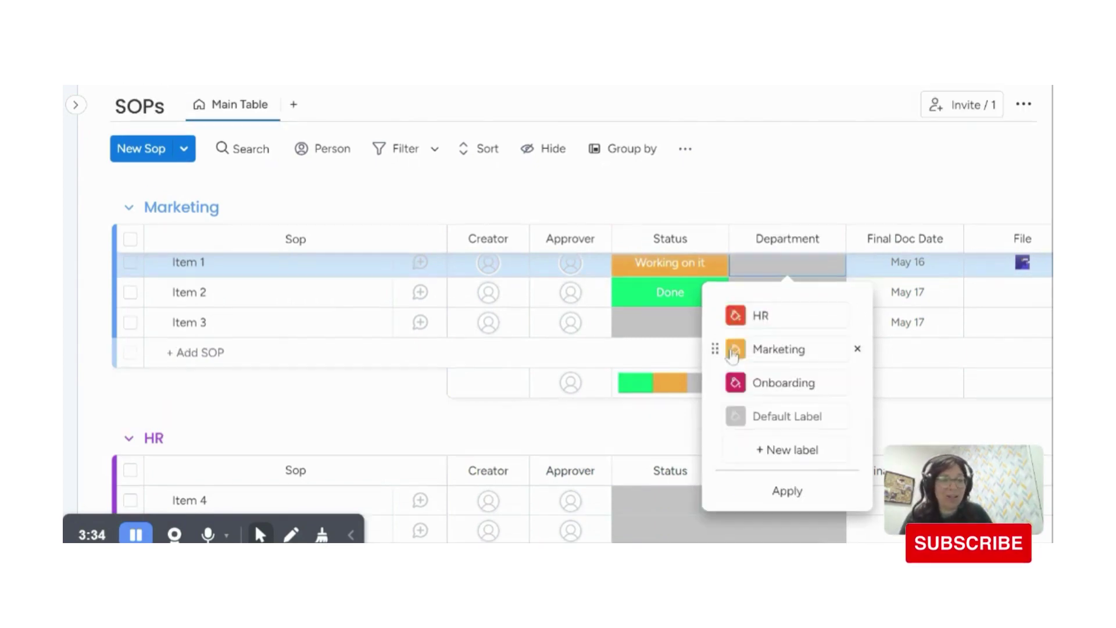
pyautogui.click(735, 348)
pyautogui.click(741, 438)
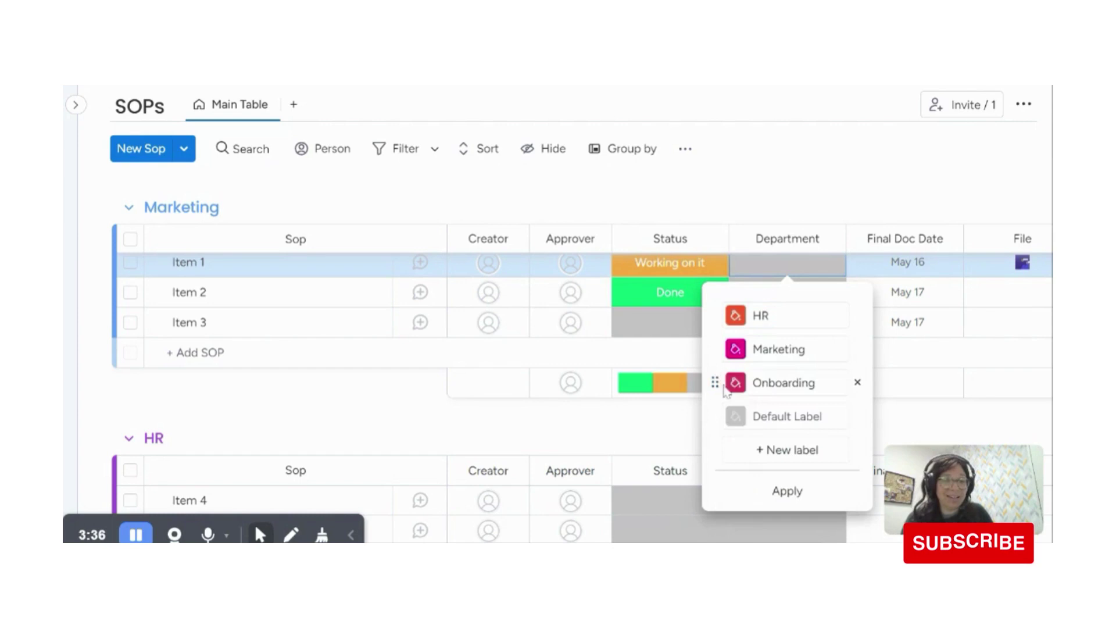
pyautogui.click(735, 382)
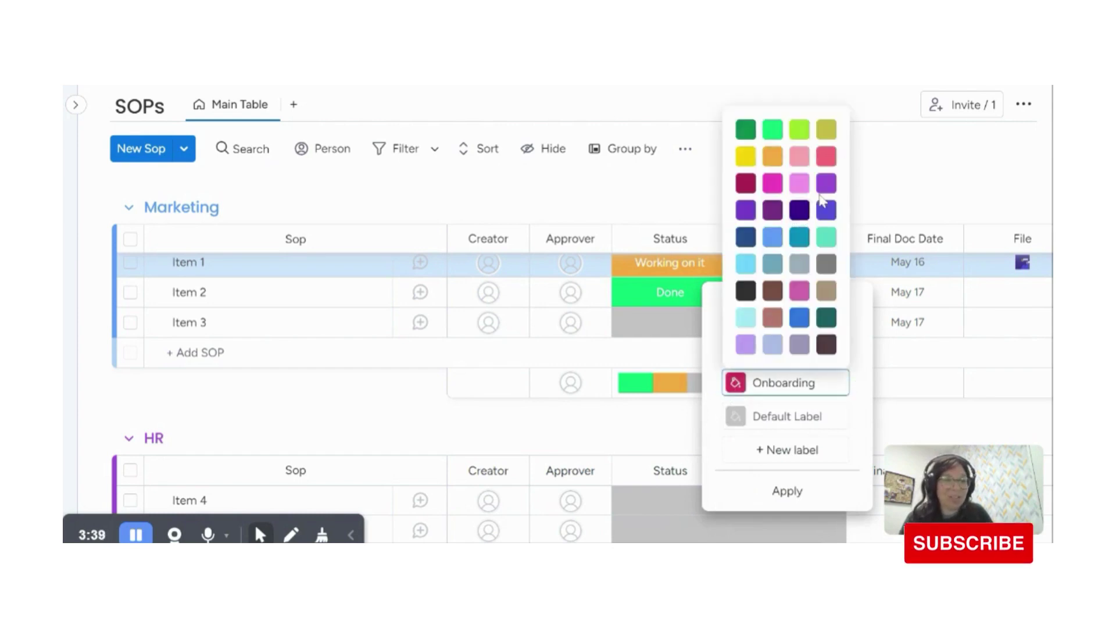
pyautogui.click(799, 210)
pyautogui.click(750, 488)
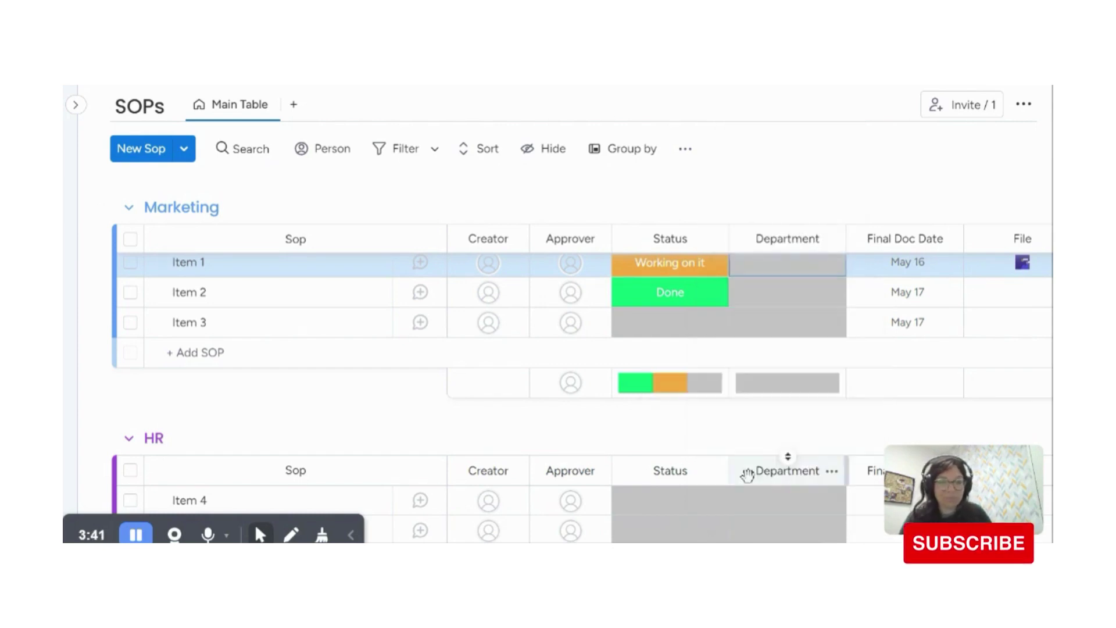
# Rename the first item to 'How to upload a blog'
pyautogui.scroll(1, 192, 262)
pyautogui.click(191, 313)
pyautogui.press('BackSpace')
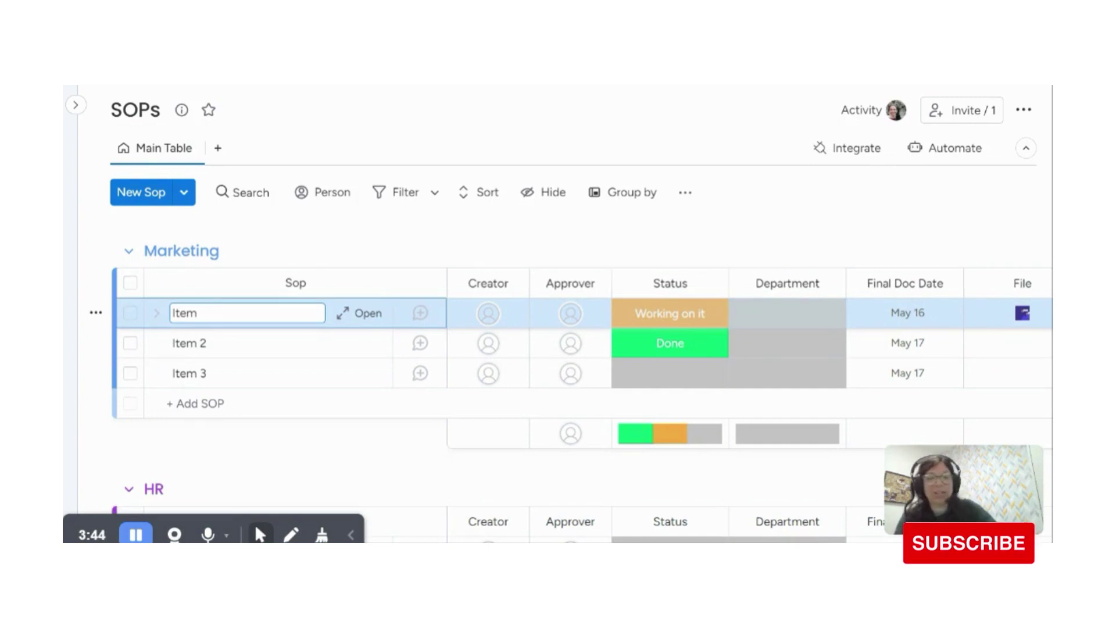
pyautogui.press('BackSpace')
pyautogui.press('BackSpace')
pyautogui.press('BackSpace')
pyautogui.press('BackSpace')
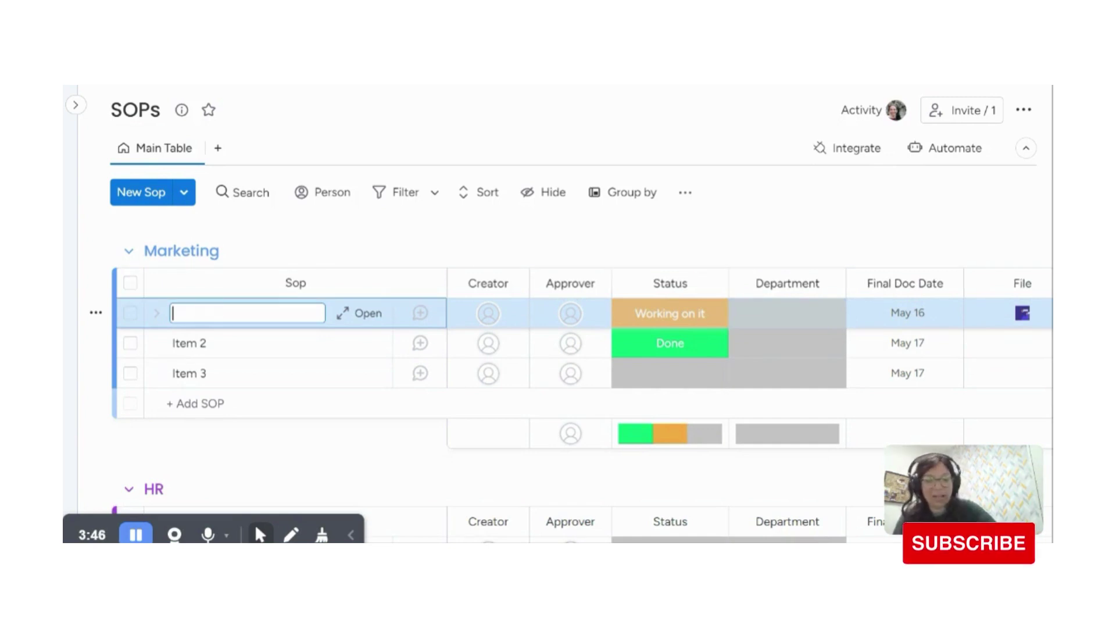
pyautogui.write('How to upload a')
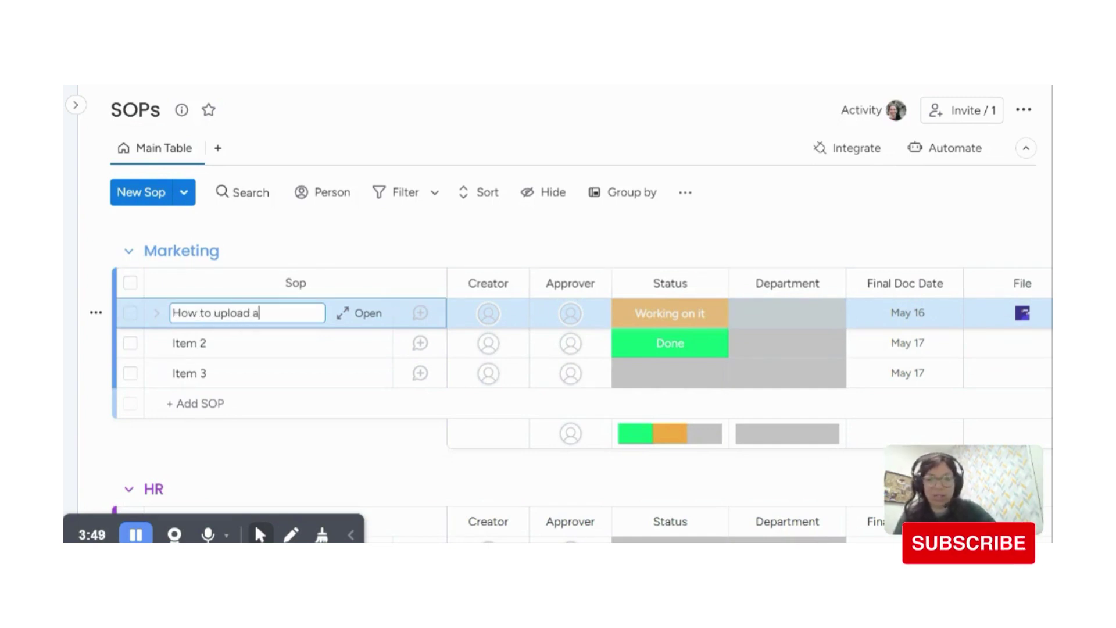
pyautogui.write(' blog')
pyautogui.press('Return')
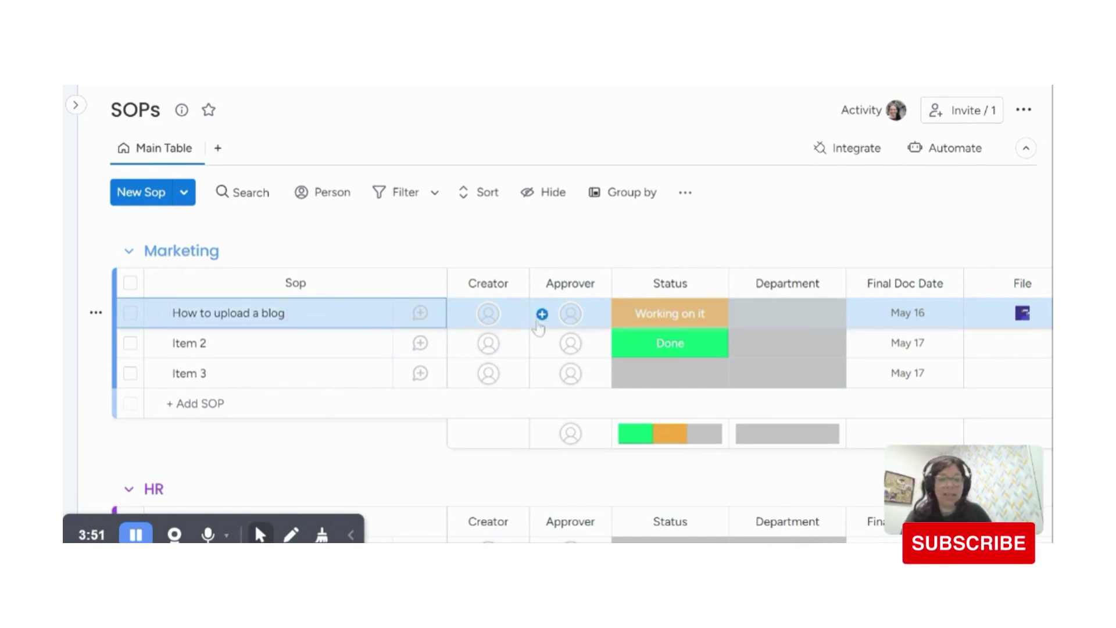
# Rename the Stuck status label to Not Started and set the item's Department to Marketing
pyautogui.click(673, 316)
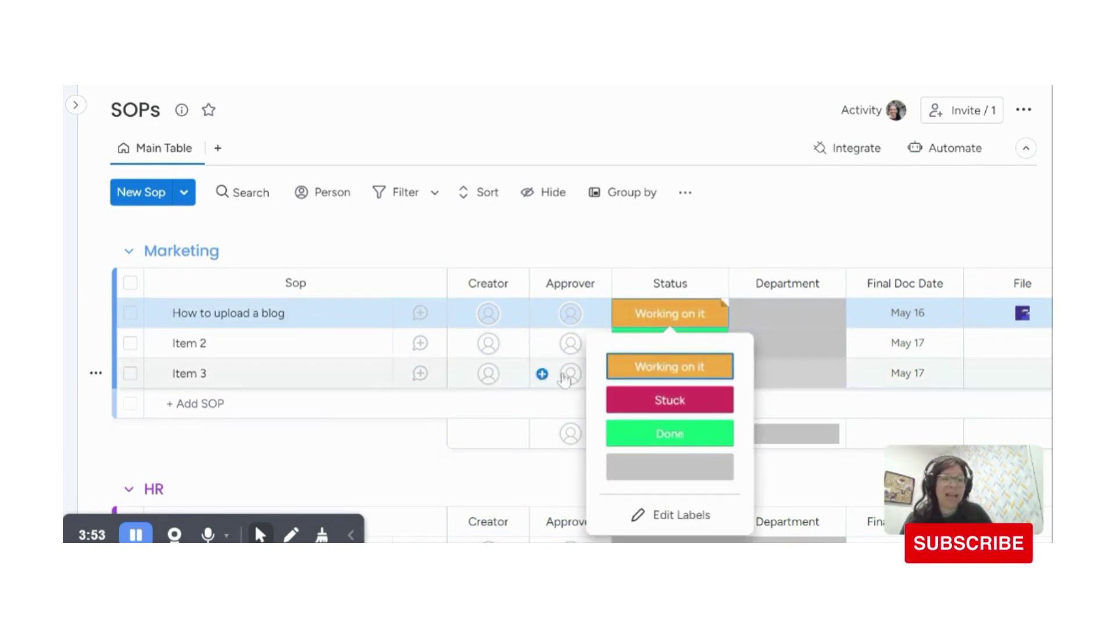
pyautogui.click(684, 521)
pyautogui.click(674, 400)
pyautogui.doubleClick(650, 400)
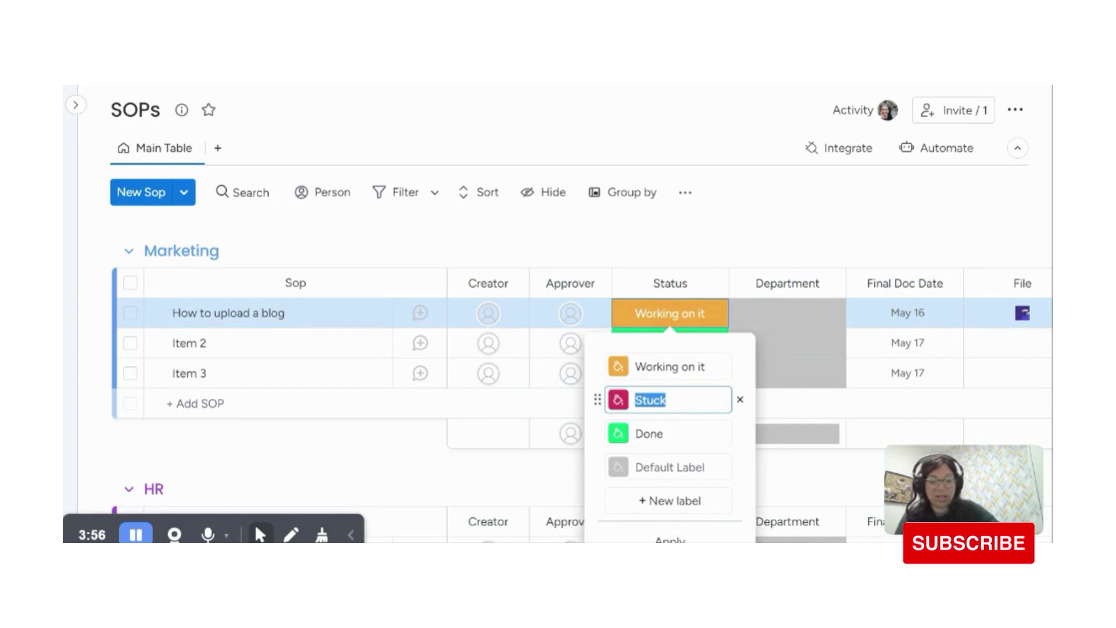
pyautogui.write('Not St')
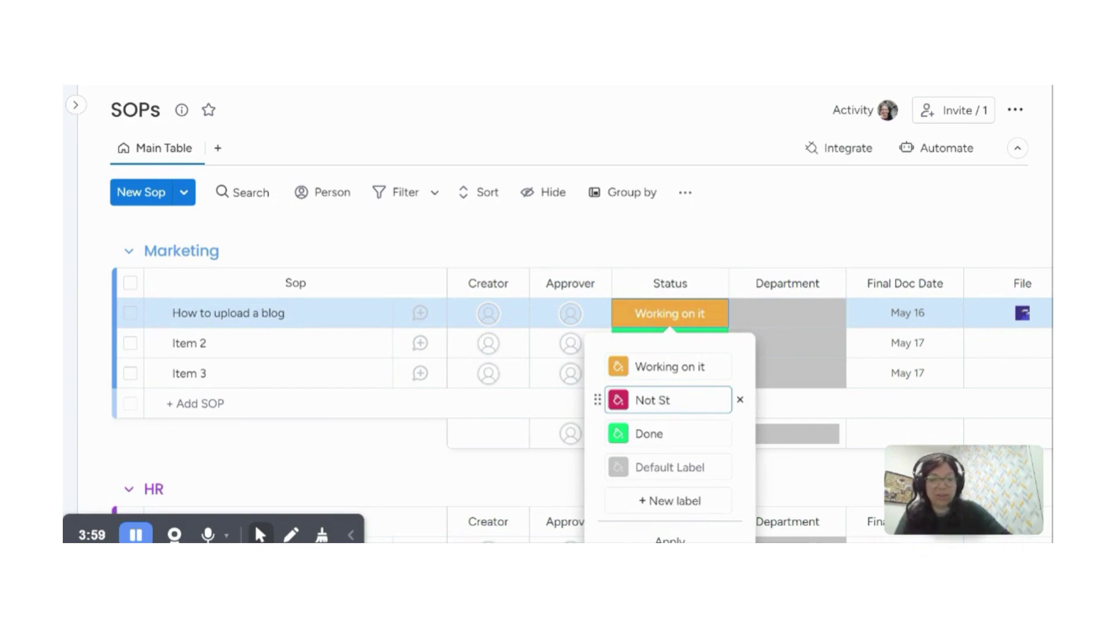
pyautogui.write('arted')
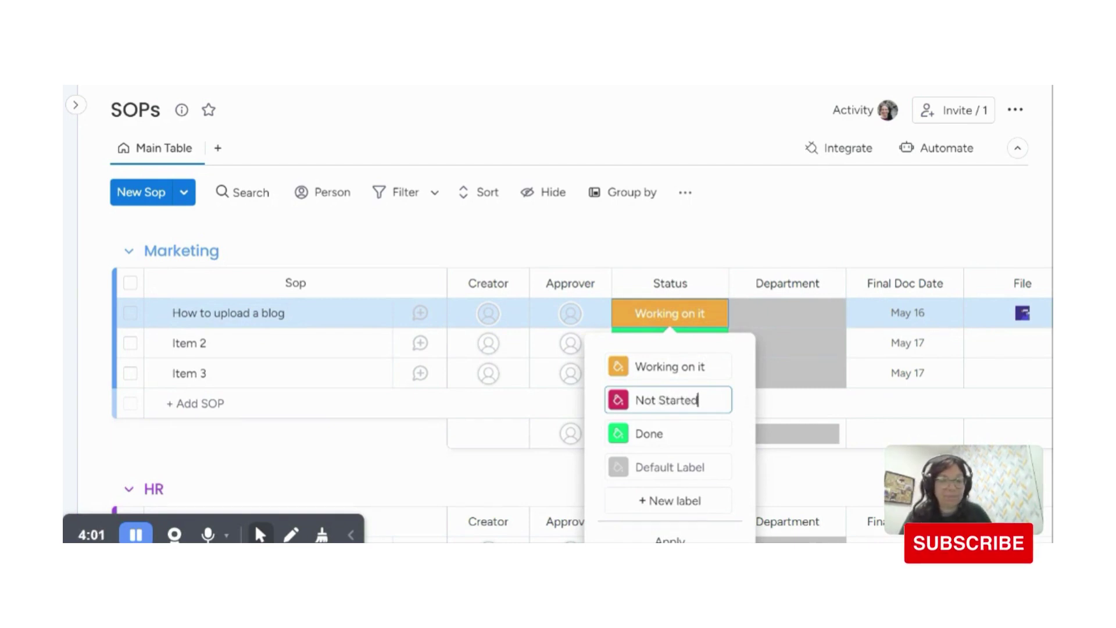
pyautogui.click(670, 539)
pyautogui.click(774, 319)
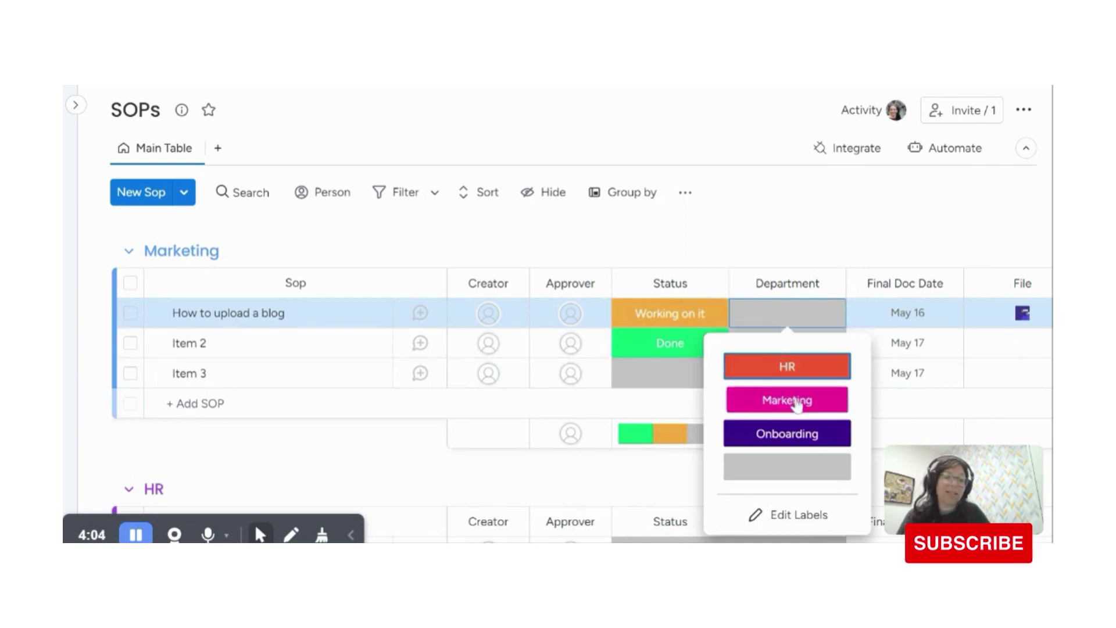
pyautogui.click(790, 397)
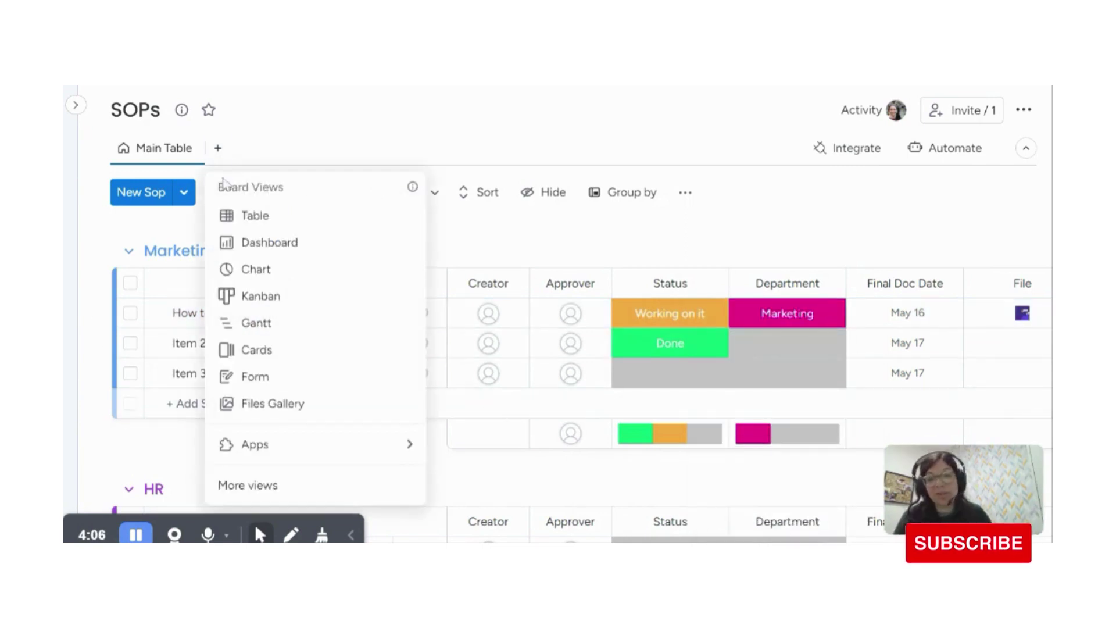
# Add a Dashboard view to the board with a Chart widget
pyautogui.click(273, 243)
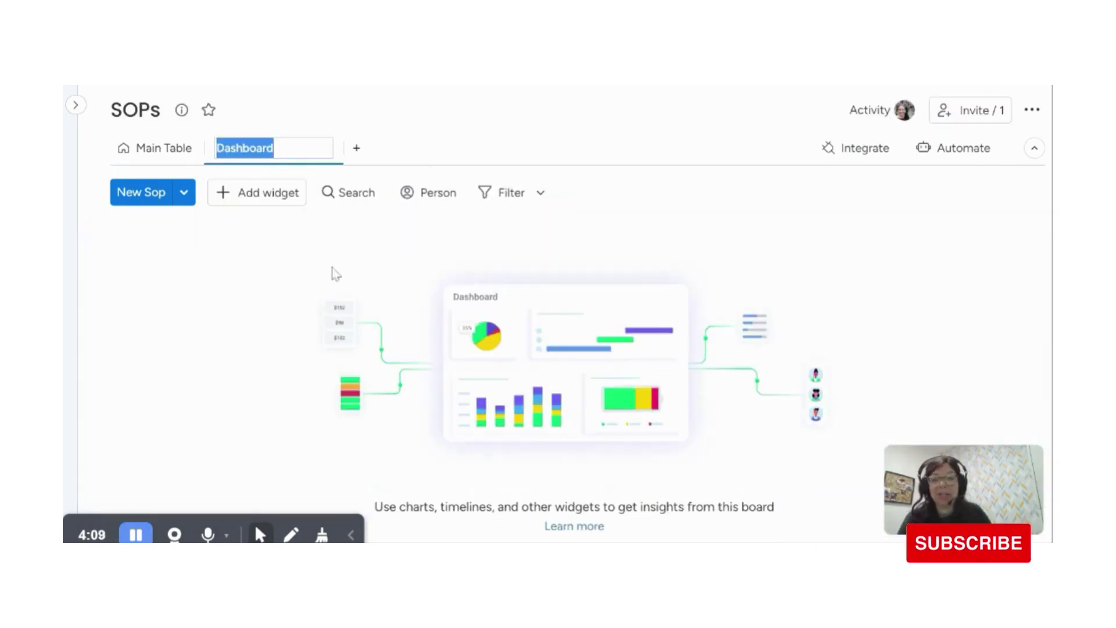
pyautogui.click(264, 193)
pyautogui.click(325, 172)
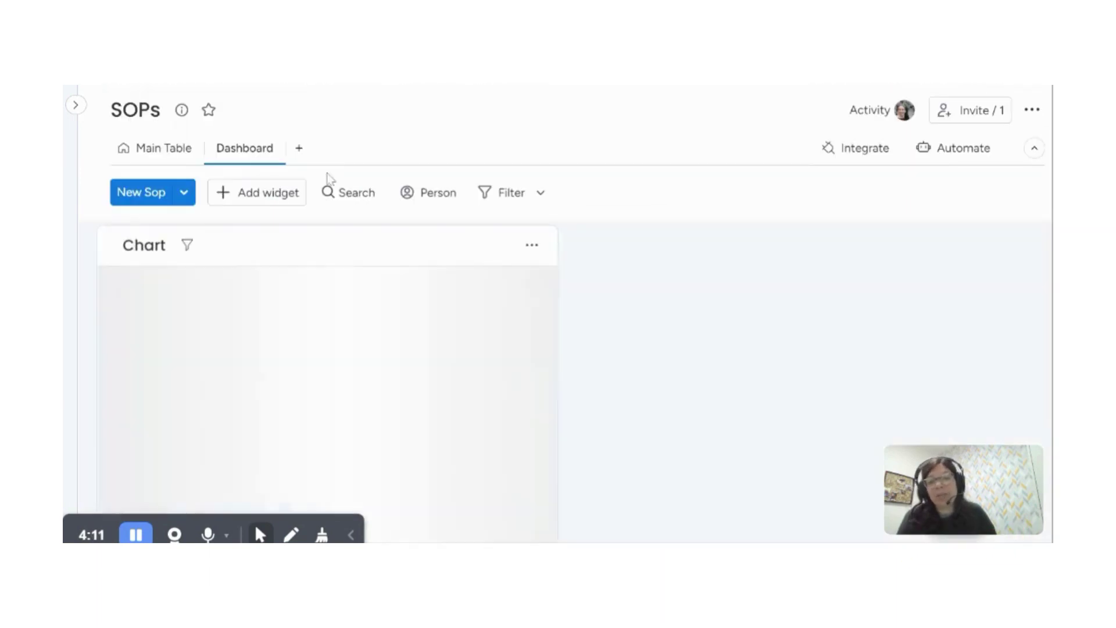
# Set the chart's X axis to the Department column instead of Status
pyautogui.click(532, 244)
pyautogui.click(599, 322)
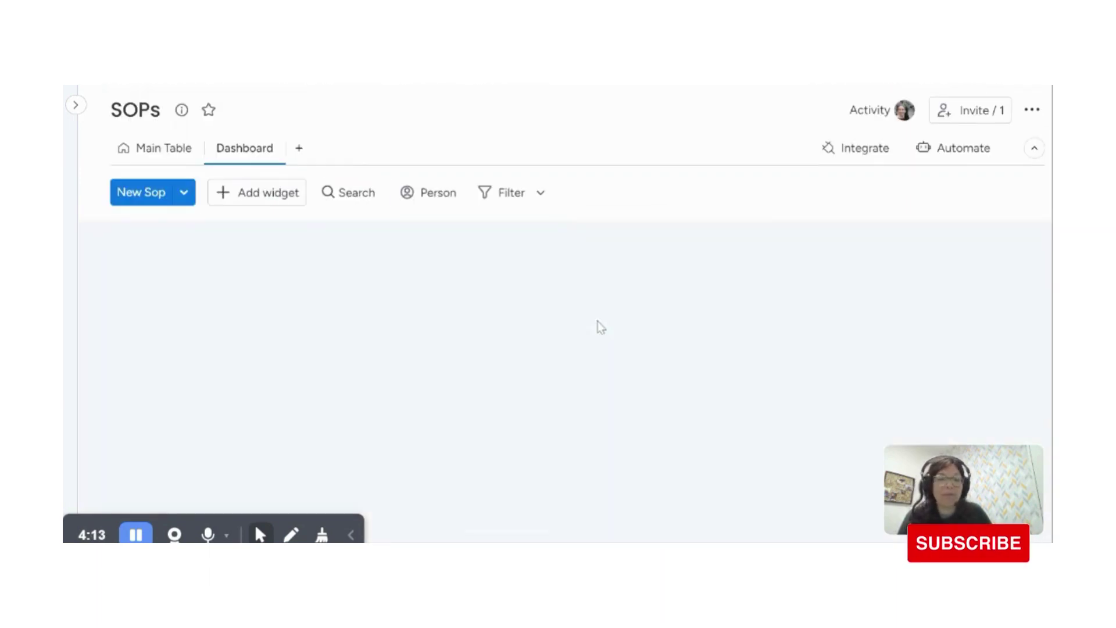
pyautogui.scroll(-5, 854, 308)
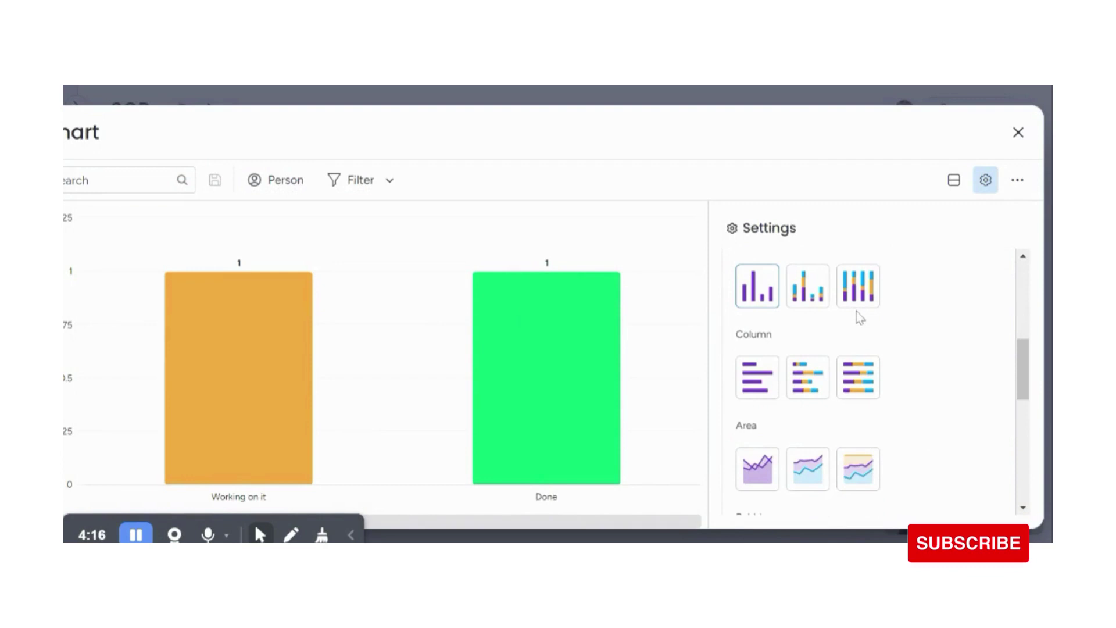
pyautogui.scroll(-10, 814, 308)
pyautogui.click(906, 306)
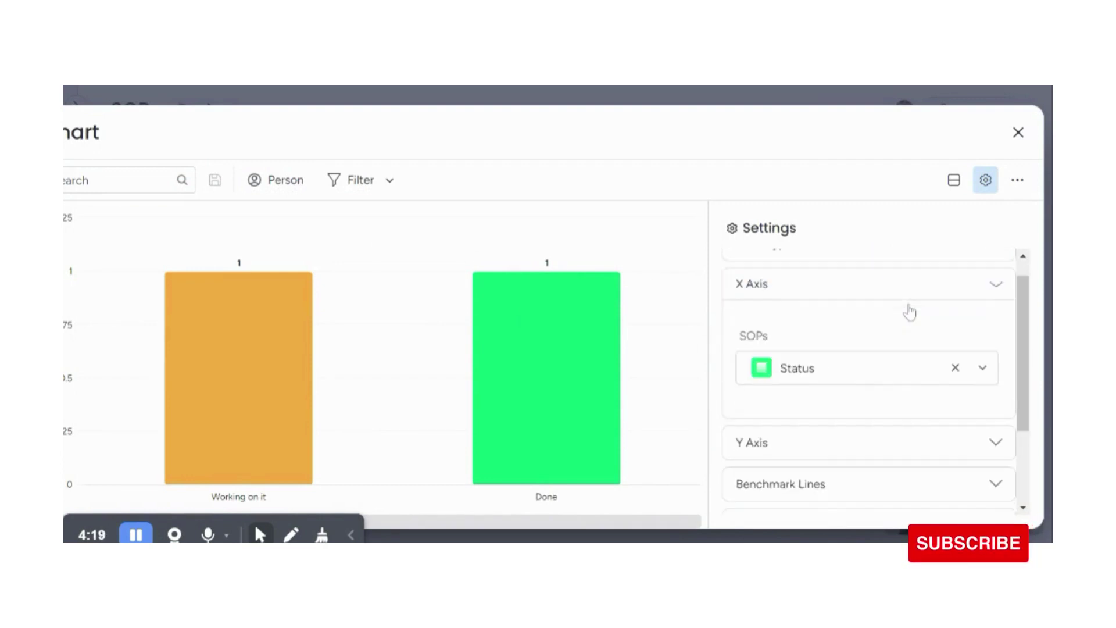
pyautogui.click(982, 367)
pyautogui.scroll(-5, 855, 459)
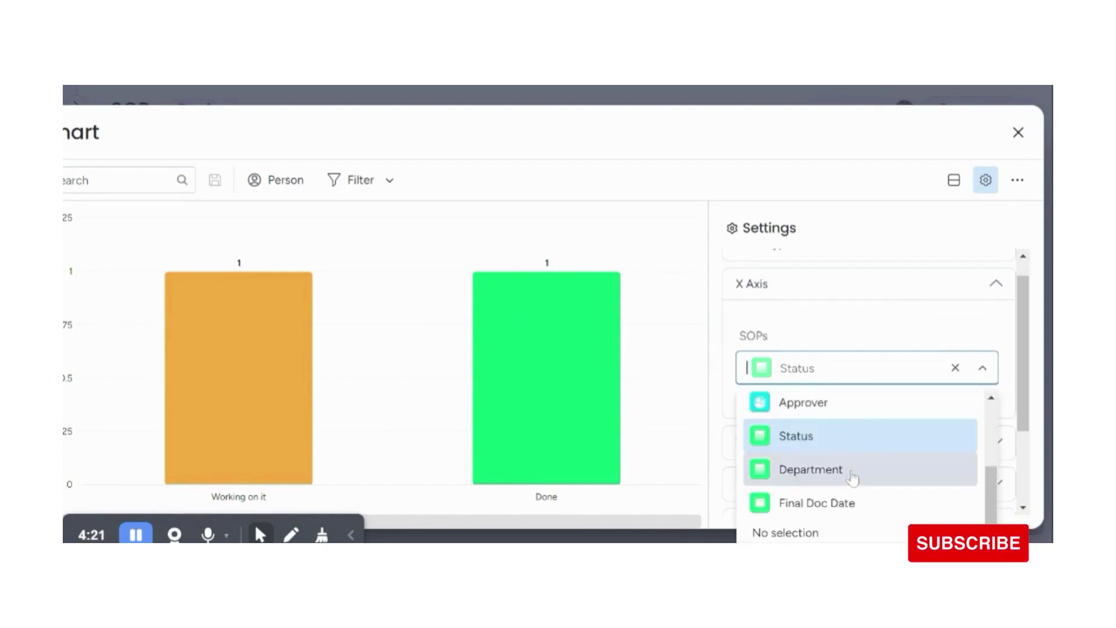
pyautogui.click(852, 472)
pyautogui.scroll(-2, 856, 336)
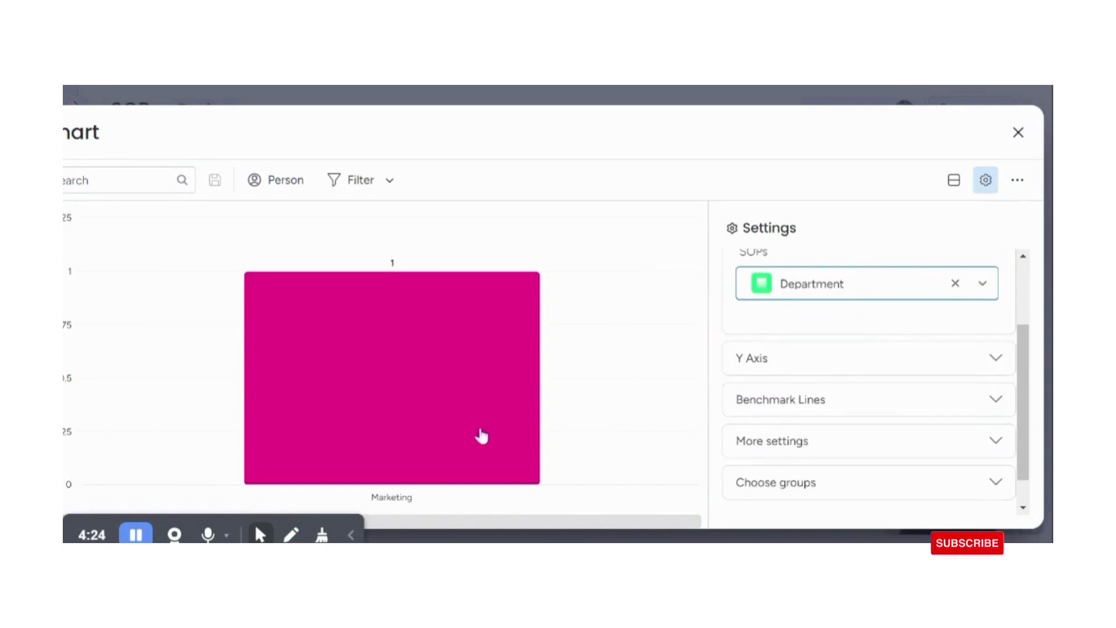
# Close the chart settings and title the chart widget '# SOP per department'
pyautogui.click(1018, 132)
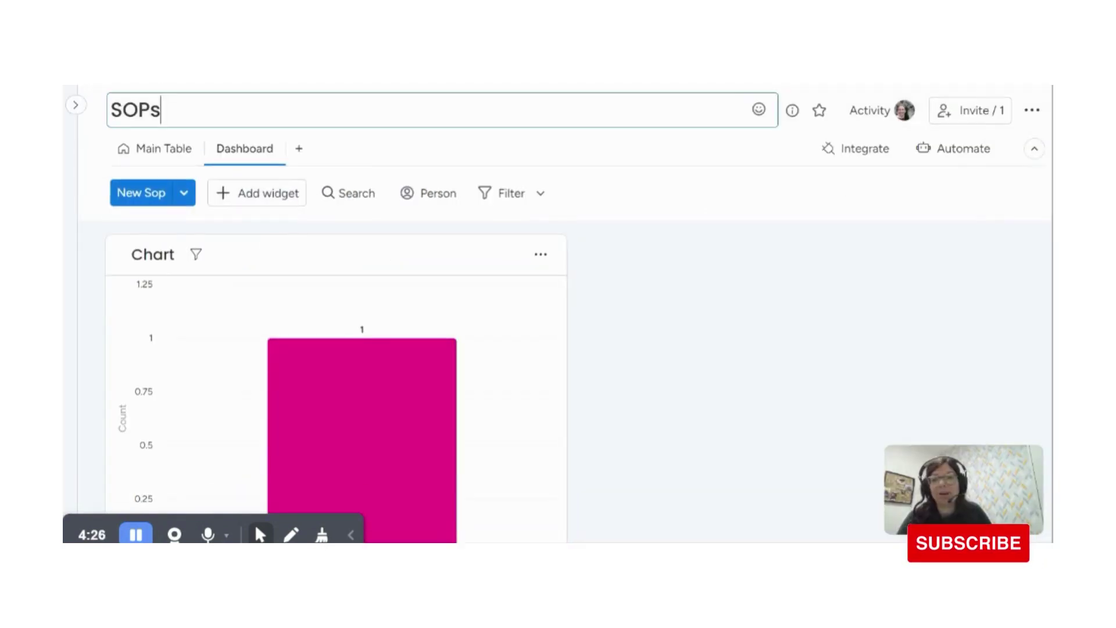
pyautogui.click(152, 254)
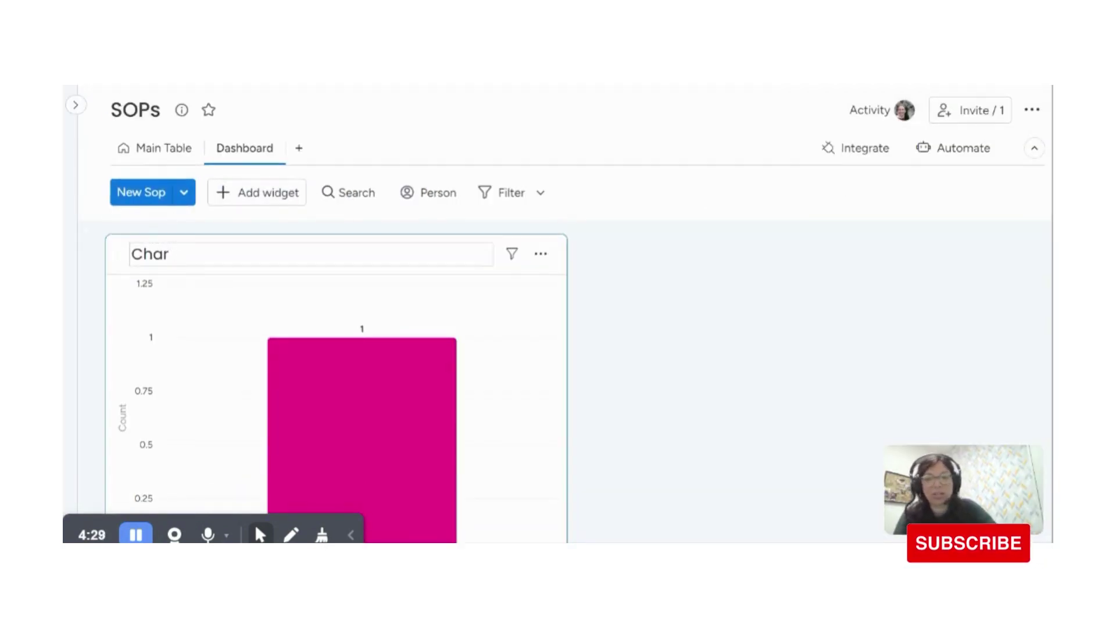
pyautogui.write('# SOP')
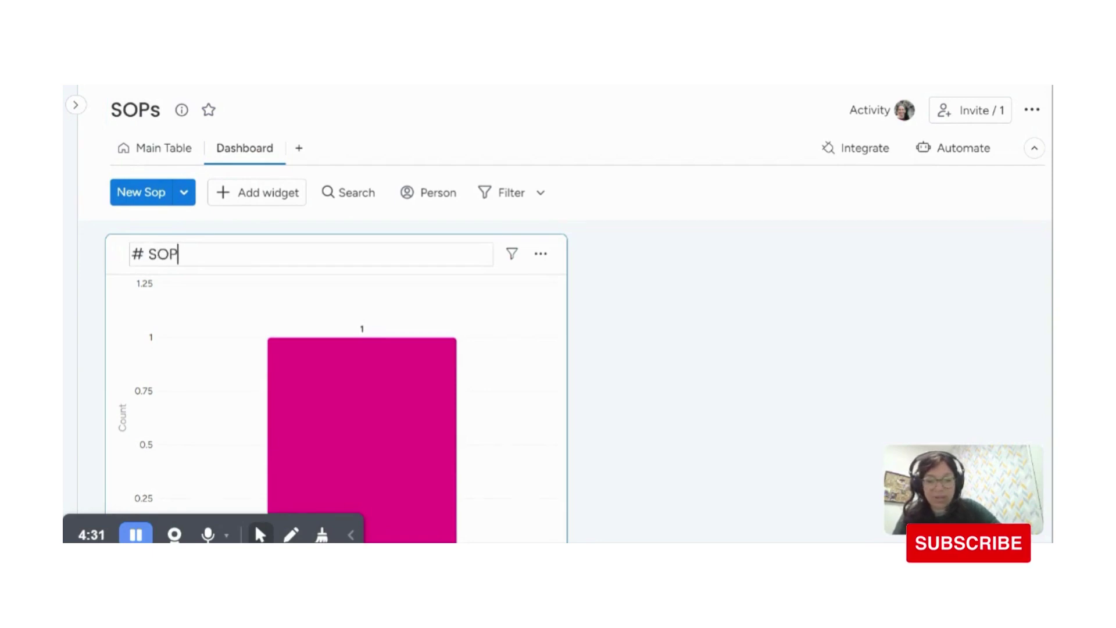
pyautogui.write(' per deaoar')
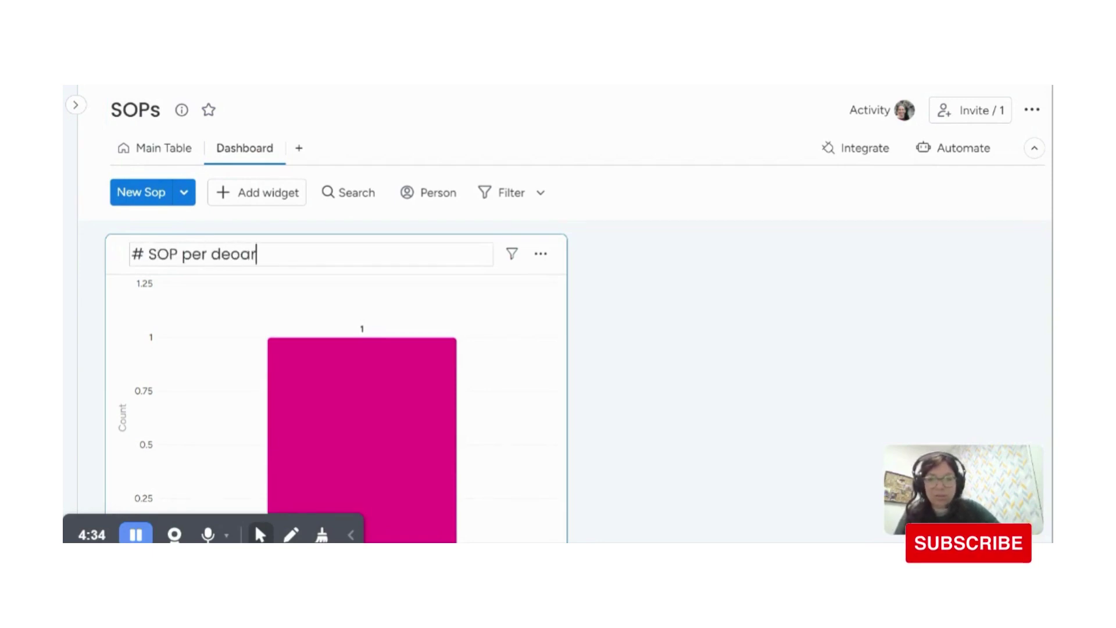
pyautogui.write('partment')
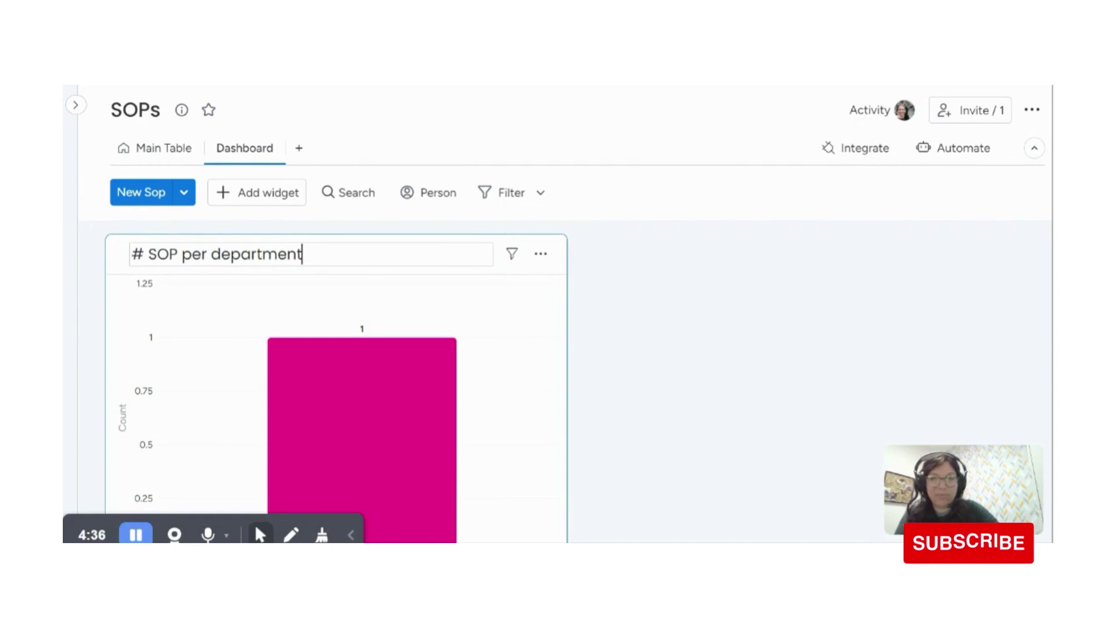
pyautogui.click(732, 268)
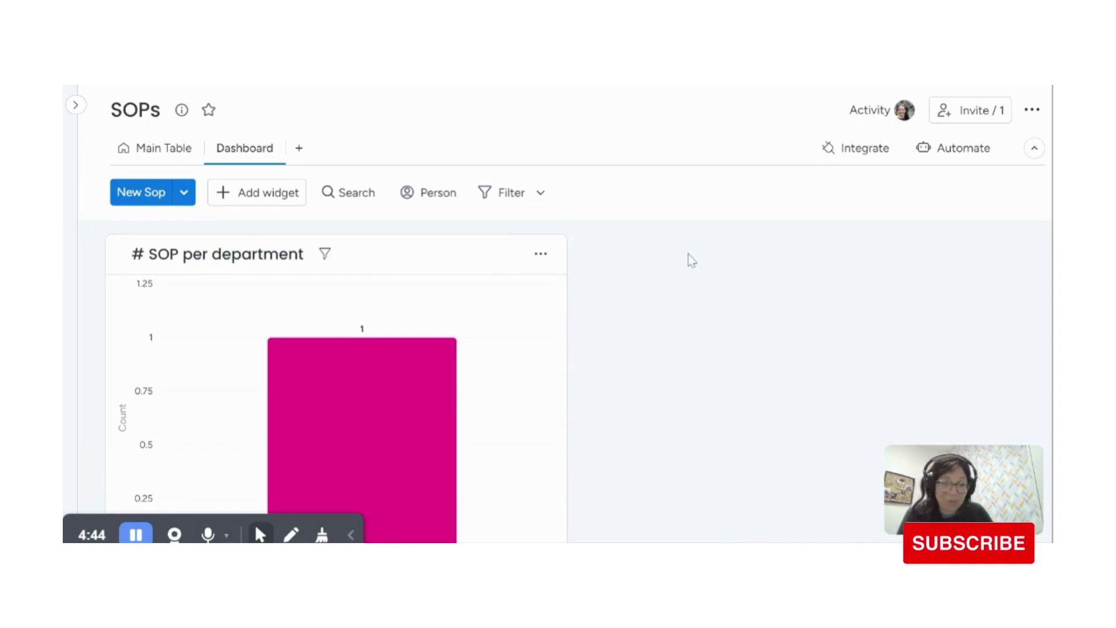
# Add a Cards view to the SOPs board, then delete it
pyautogui.click(299, 150)
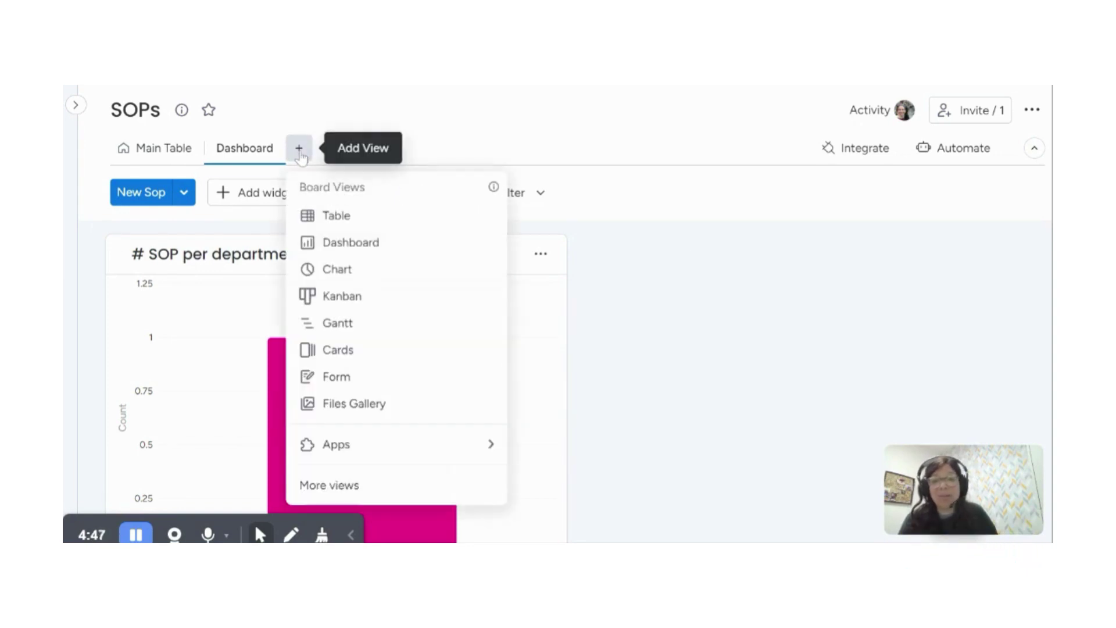
pyautogui.click(364, 350)
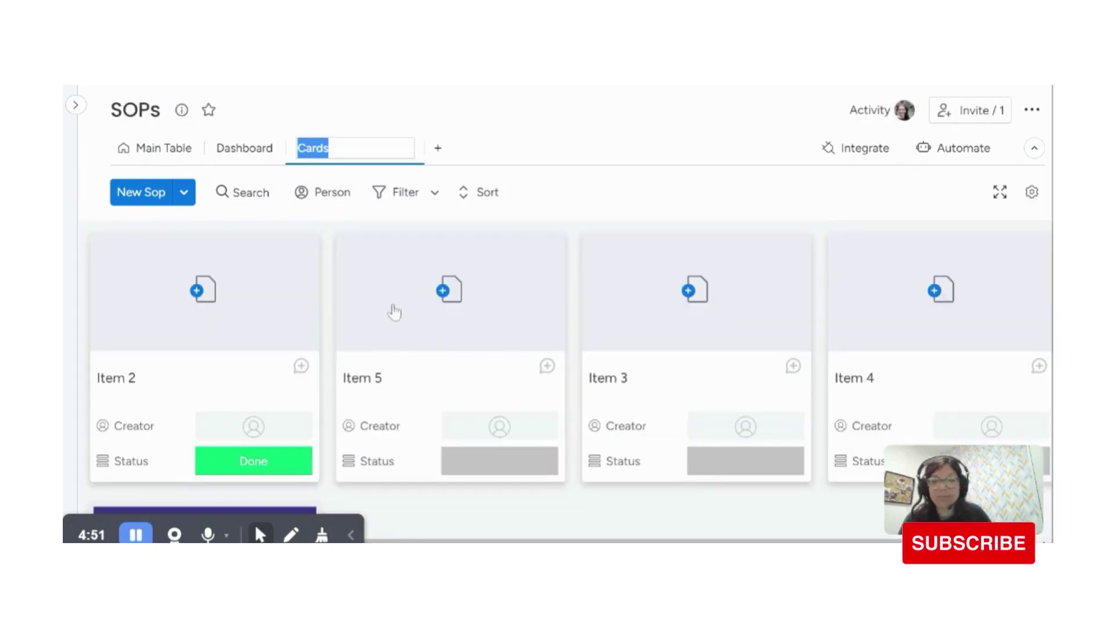
pyautogui.click(198, 292)
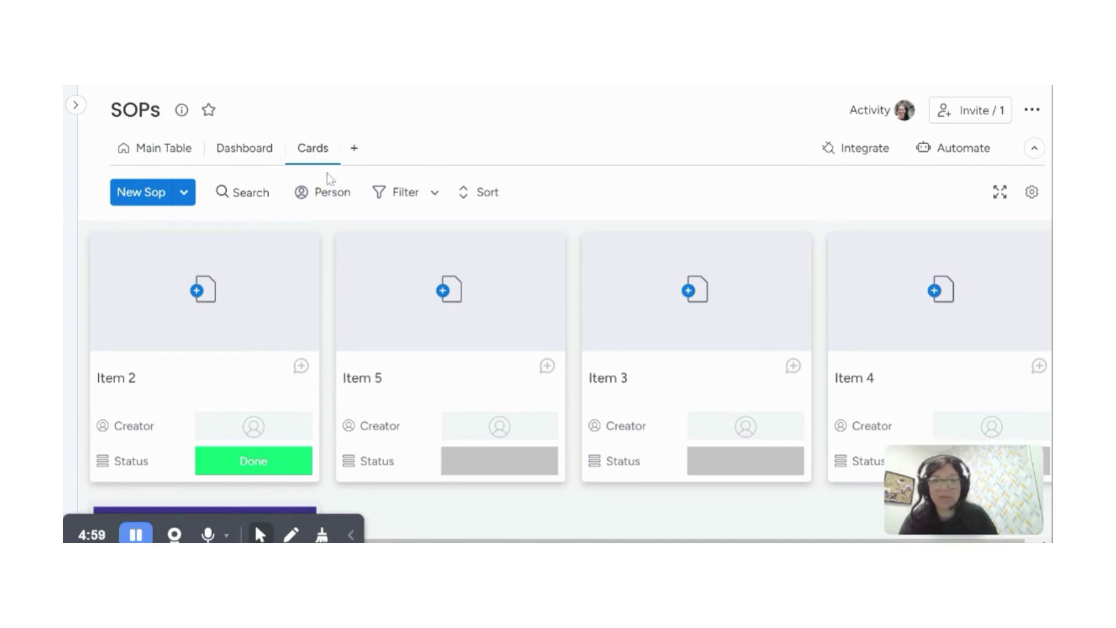
pyautogui.click(327, 149)
pyautogui.click(384, 330)
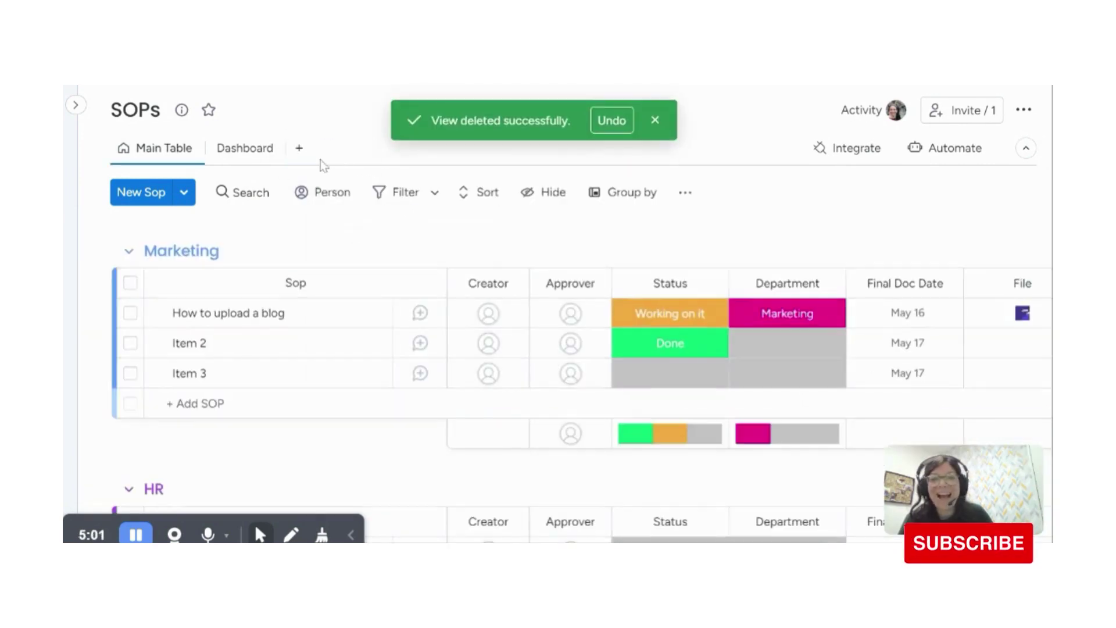
# Add a Files Gallery view showing collaborate_with_others.png
pyautogui.click(299, 148)
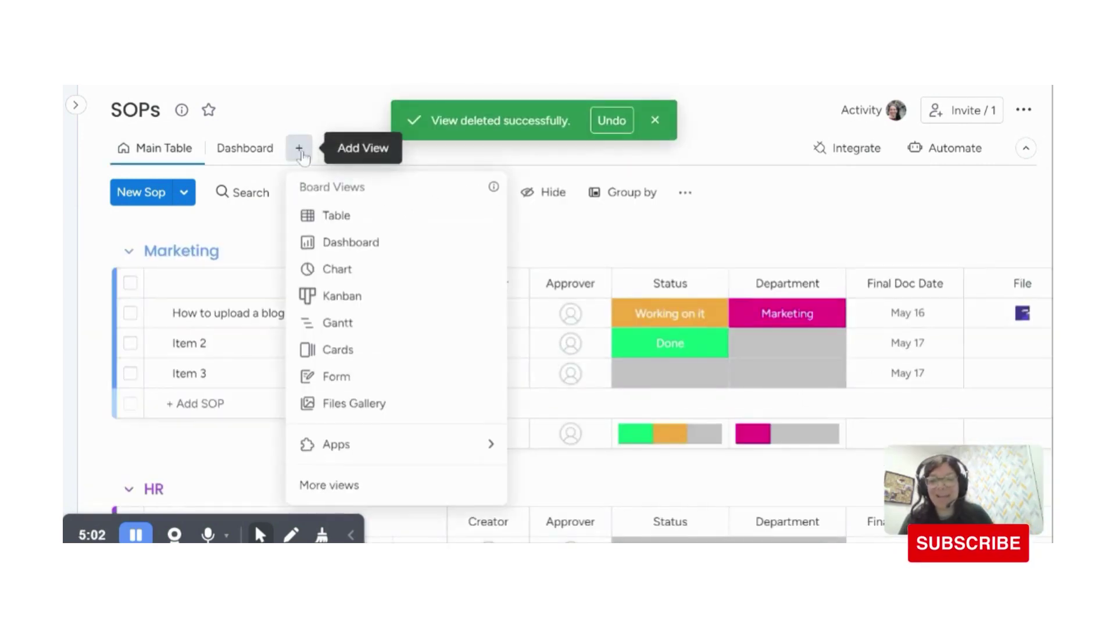
pyautogui.click(354, 402)
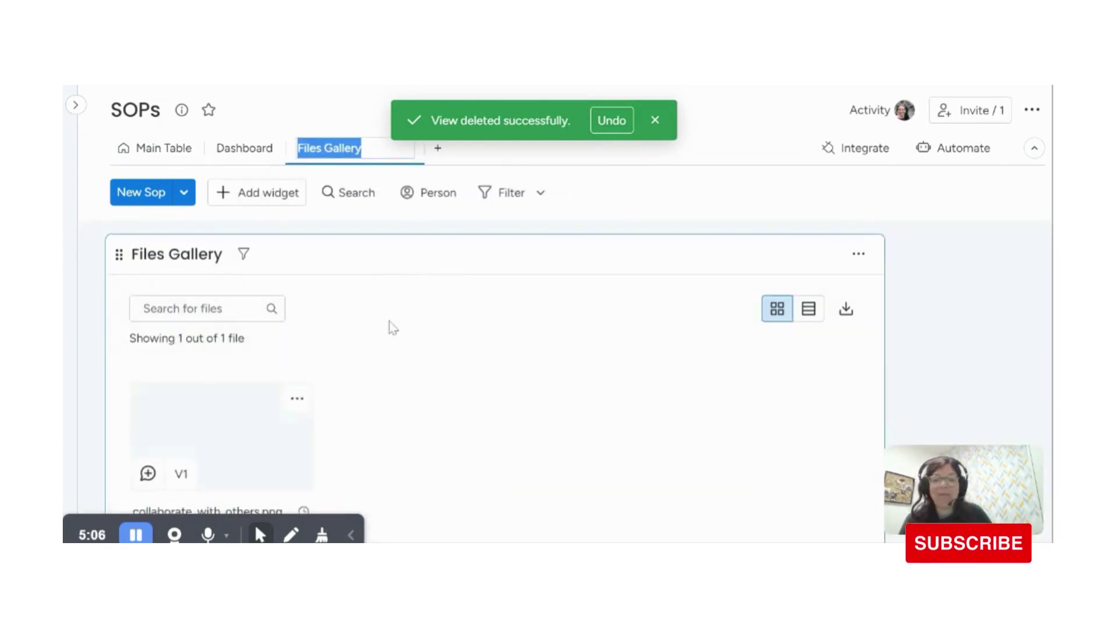
pyautogui.scroll(-3, 402, 396)
pyautogui.scroll(-1, 287, 388)
pyautogui.scroll(3, 250, 329)
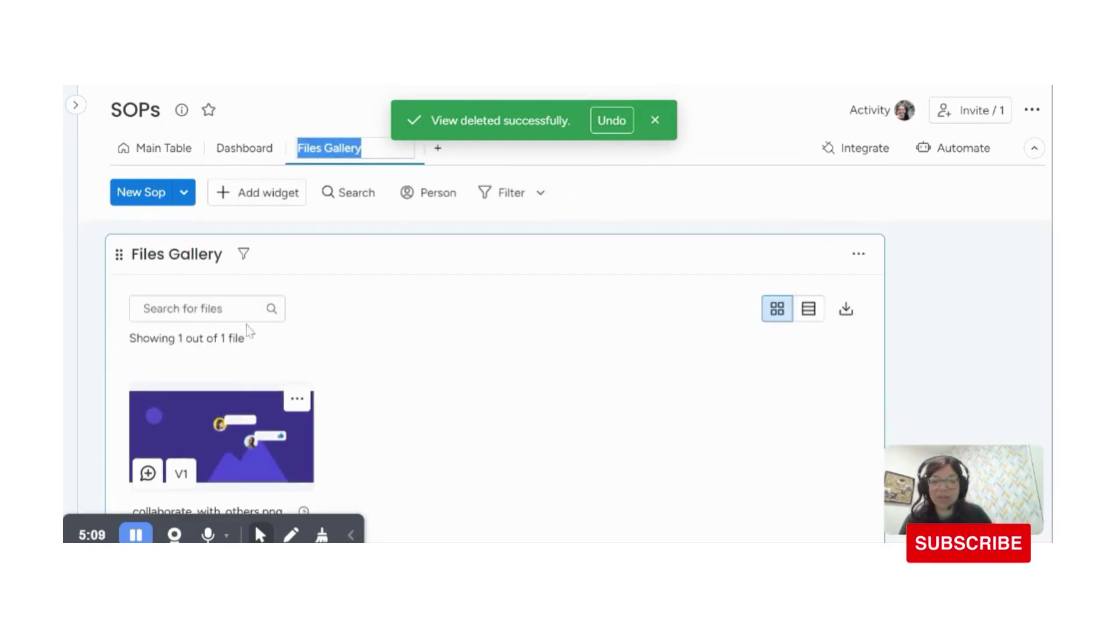
pyautogui.scroll(-4, 264, 438)
pyautogui.scroll(3, 278, 375)
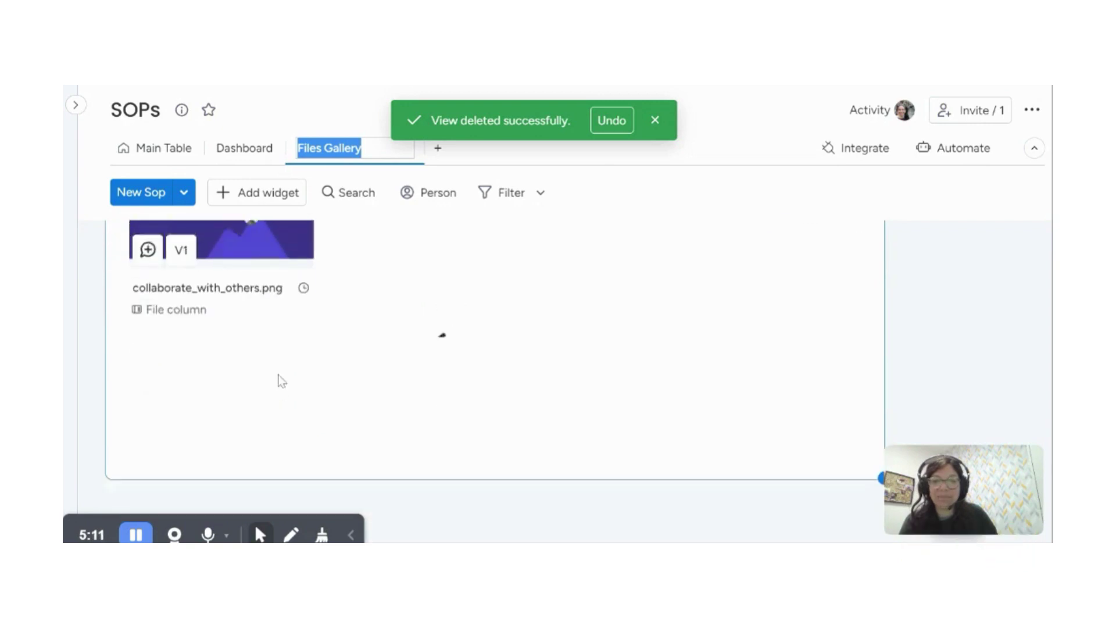
# From the Main Table, add a new 'Approver Review' label to the Status column's labels
pyautogui.click(161, 150)
pyautogui.hscroll(4, 601, 328)
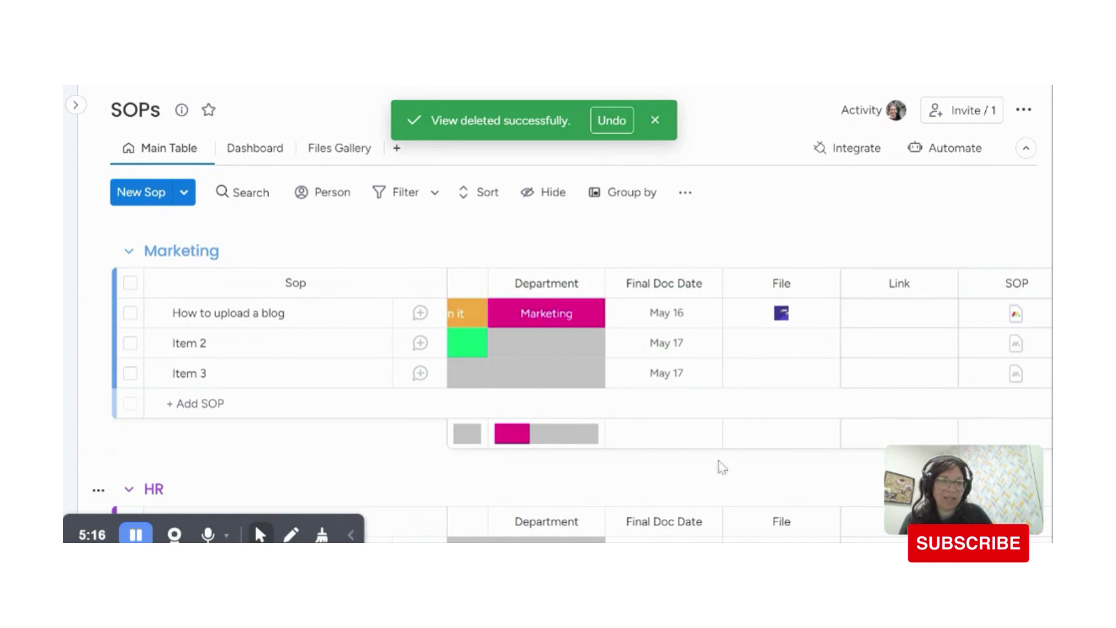
pyautogui.hscroll(-4, 601, 328)
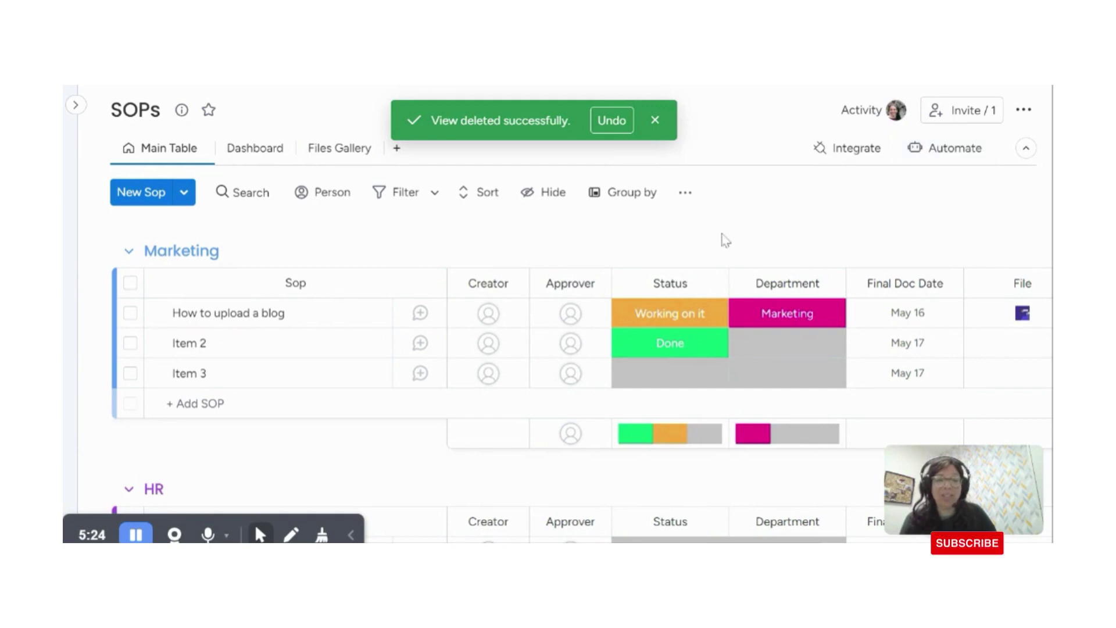
pyautogui.click(690, 317)
pyautogui.click(674, 514)
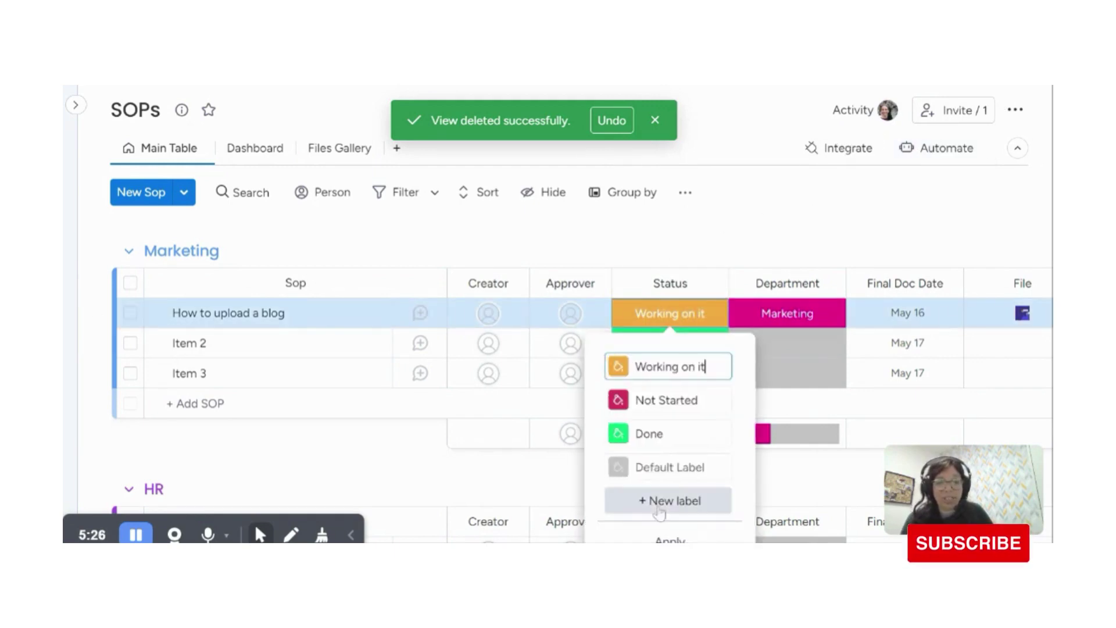
pyautogui.click(651, 501)
pyautogui.write('Manager')
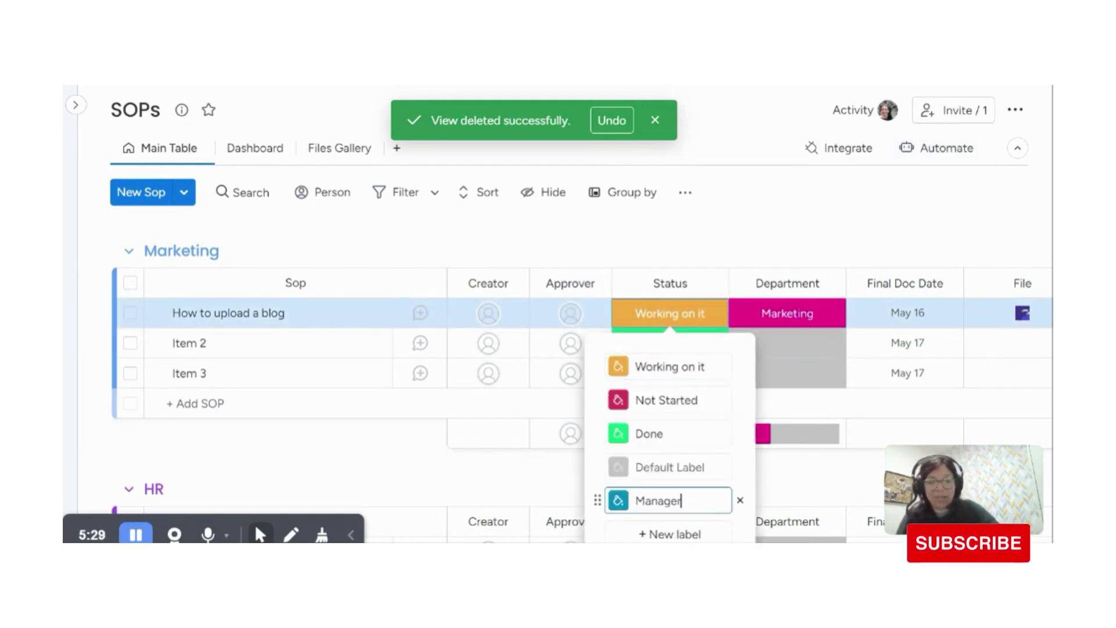
pyautogui.write(' Revie')
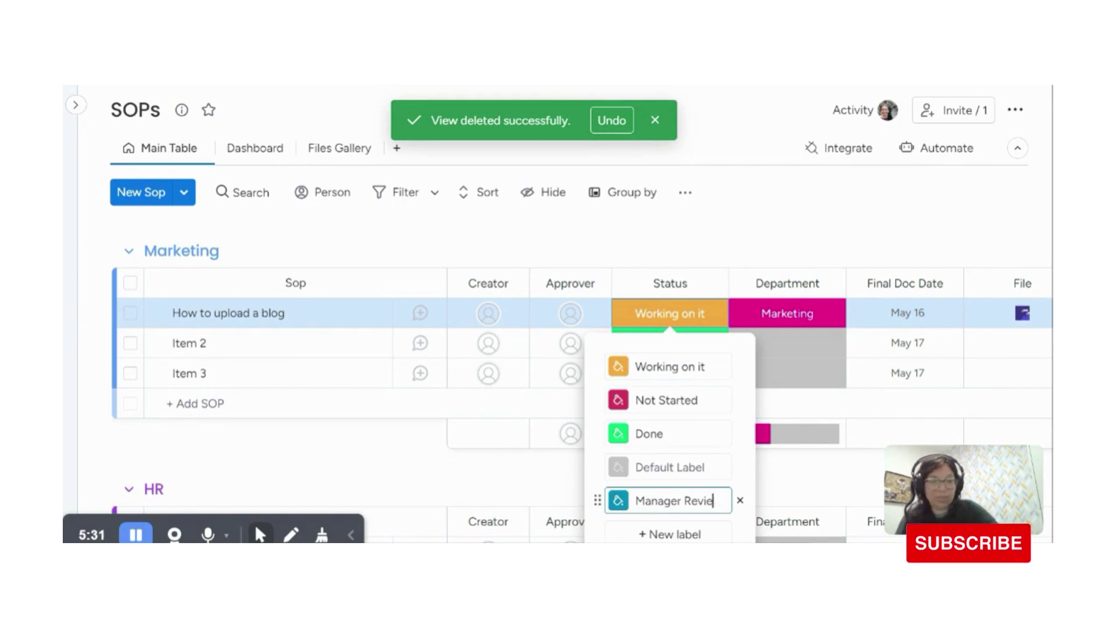
pyautogui.hotkey('ctrl', 'a')
pyautogui.press('BackSpace')
pyautogui.write('Approver Re')
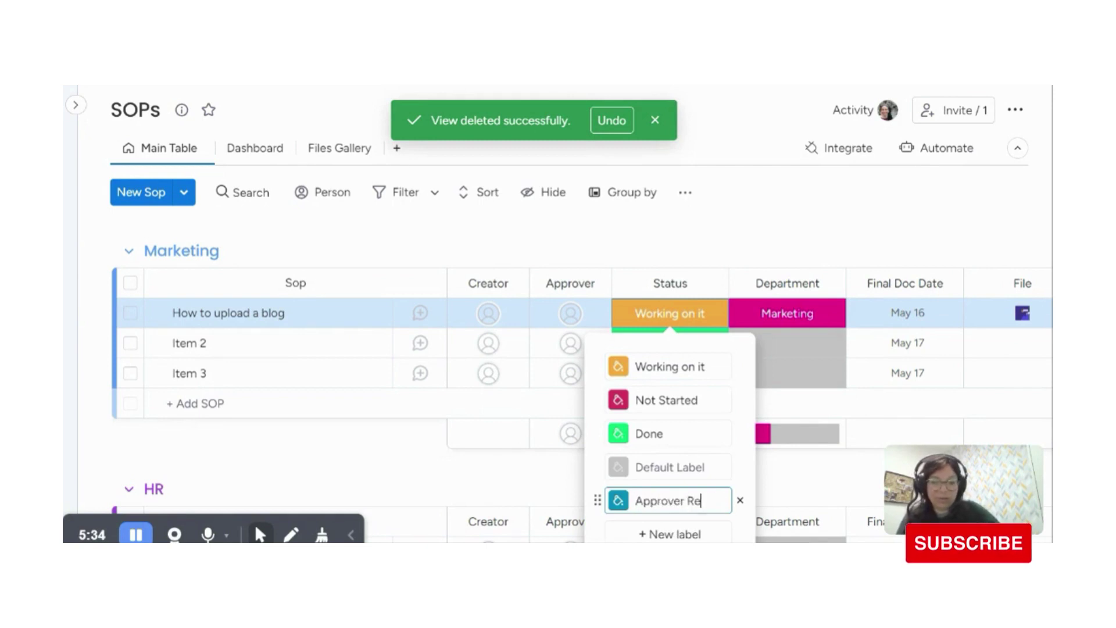
pyautogui.write('view')
pyautogui.click(691, 532)
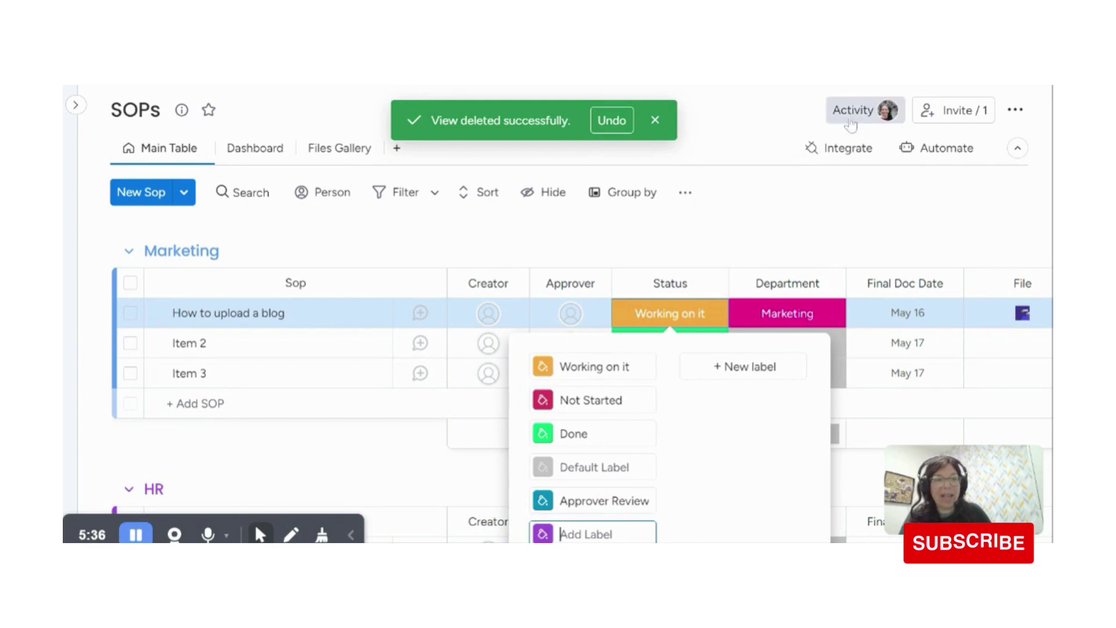
# Start a custom automation triggered when Status changes to Approver Review
pyautogui.click(941, 150)
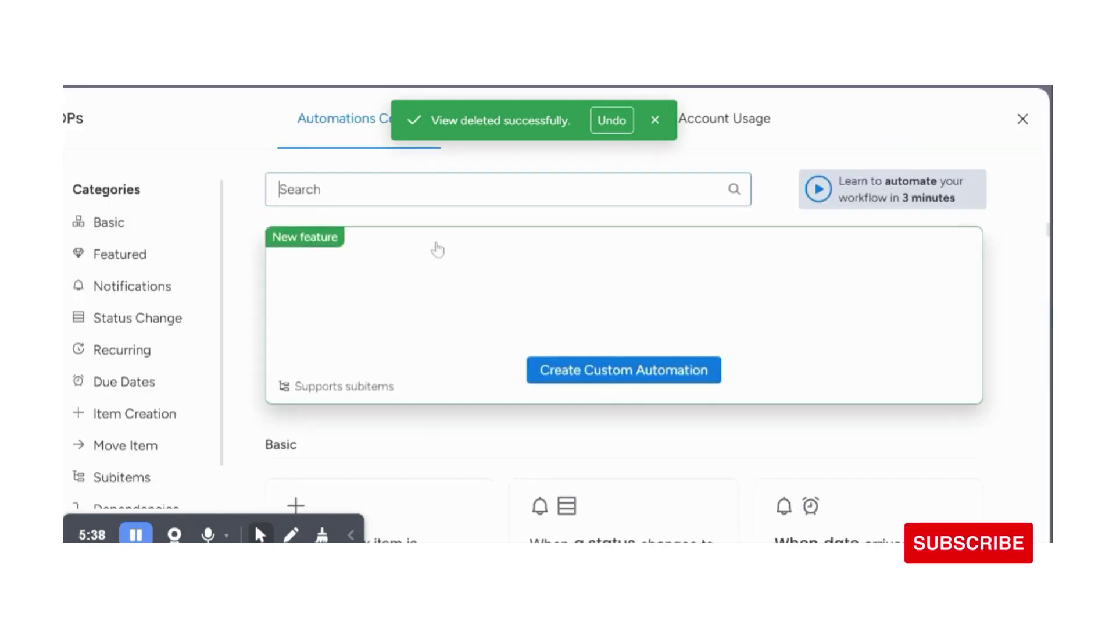
pyautogui.click(568, 371)
pyautogui.click(336, 240)
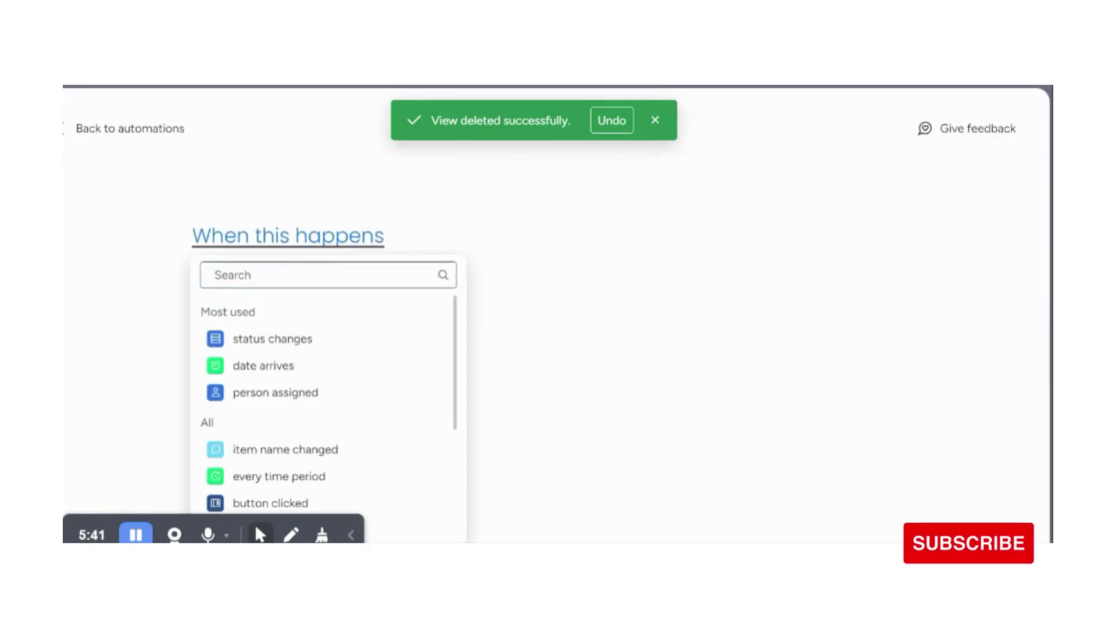
pyautogui.write('s')
pyautogui.click(276, 336)
pyautogui.click(500, 365)
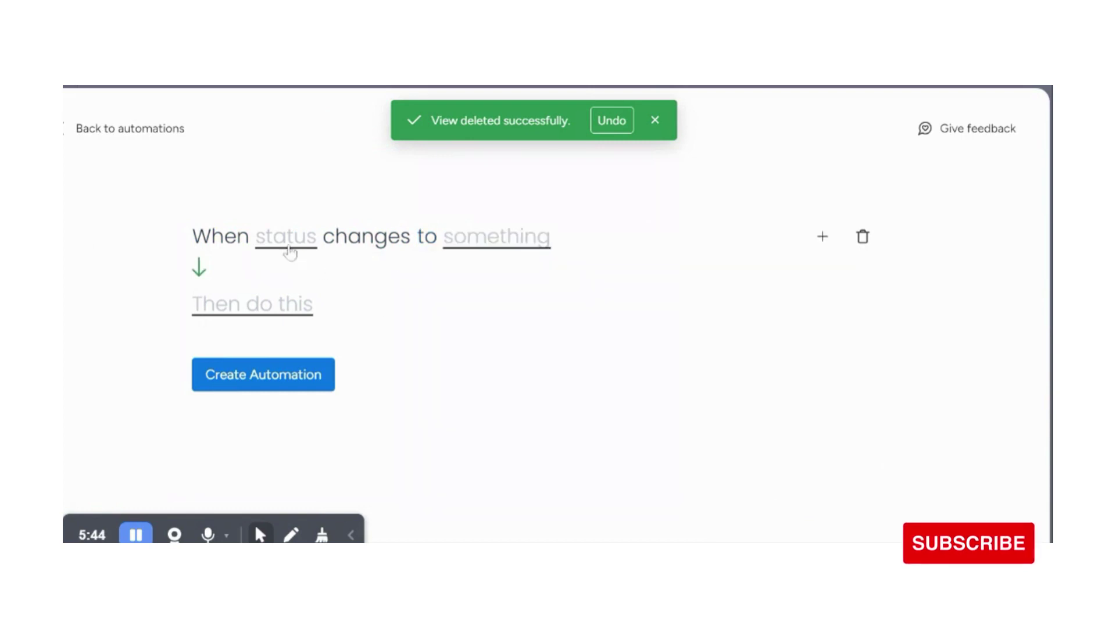
pyautogui.click(288, 238)
pyautogui.click(314, 301)
pyautogui.click(458, 250)
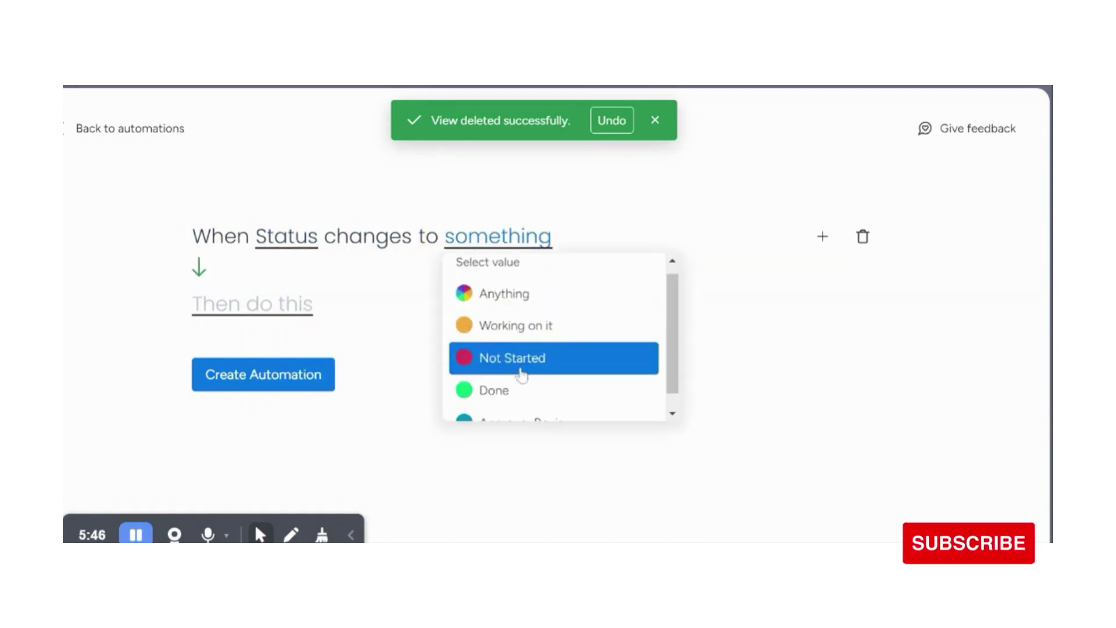
pyautogui.scroll(-1, 518, 378)
pyautogui.click(518, 399)
# Notify the Approver column with the message 'Hey, {SOP's name}, is ready for your approval'
pyautogui.click(269, 317)
pyautogui.click(250, 424)
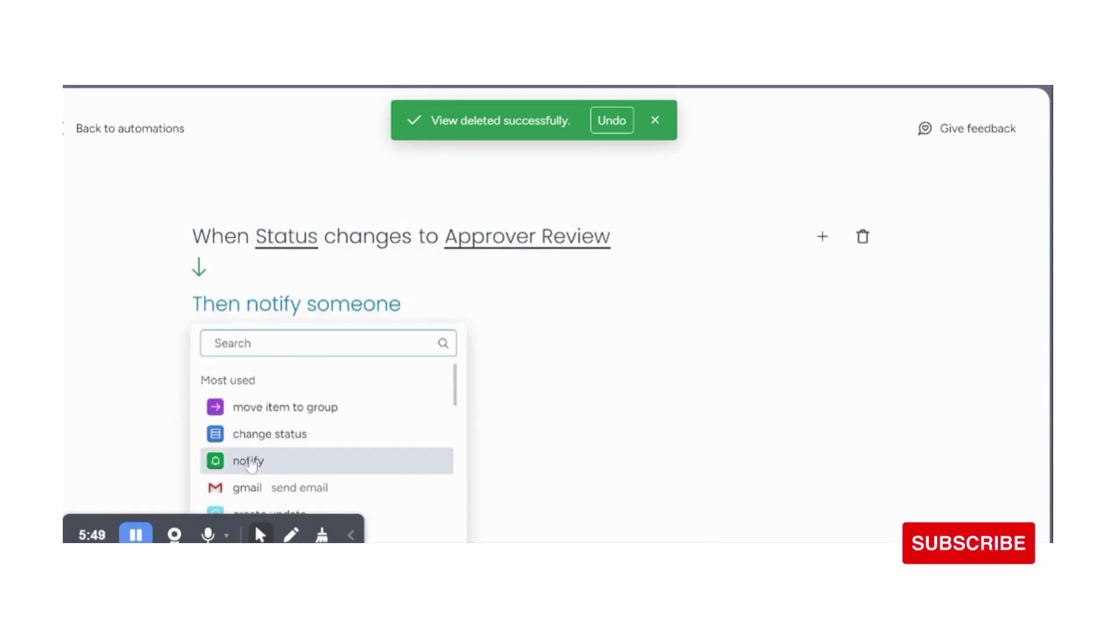
pyautogui.click(332, 311)
pyautogui.click(381, 430)
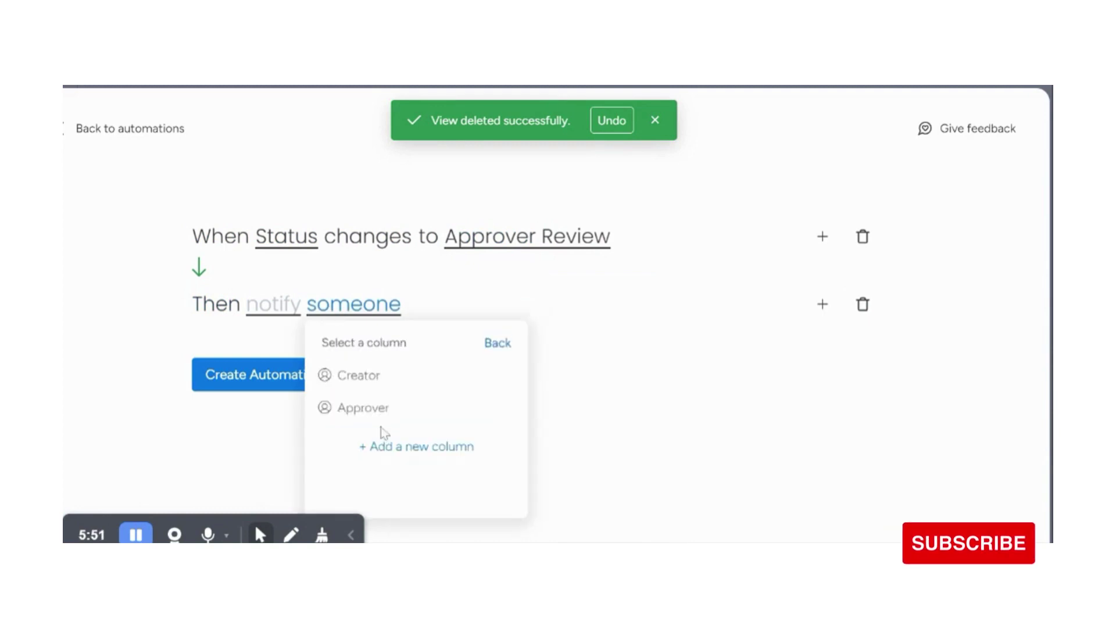
pyautogui.click(379, 408)
pyautogui.click(277, 315)
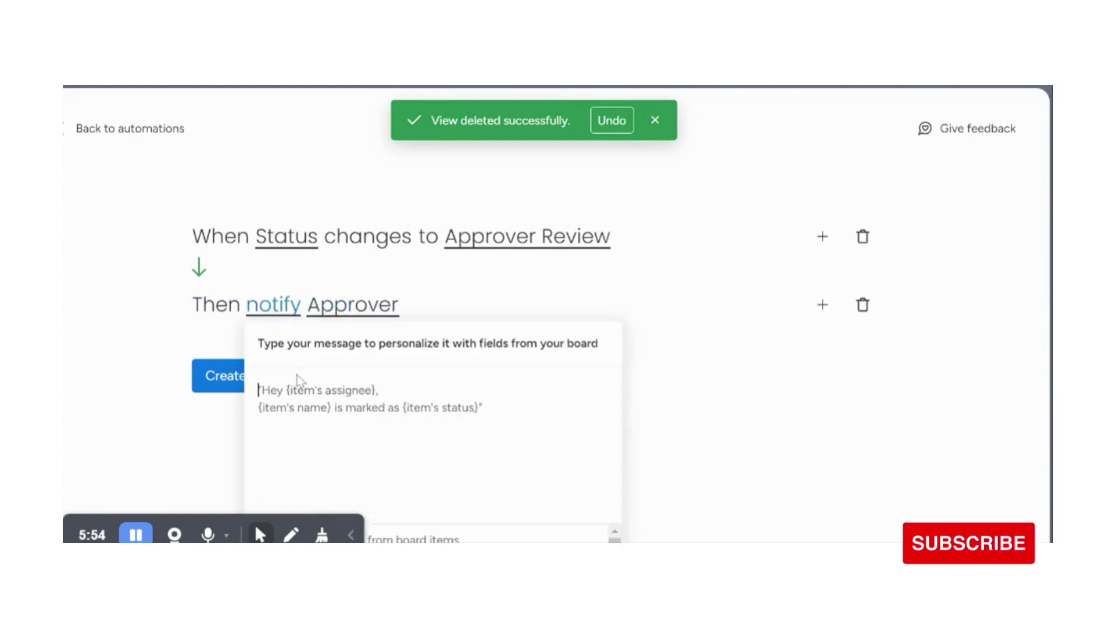
pyautogui.write('Hey,')
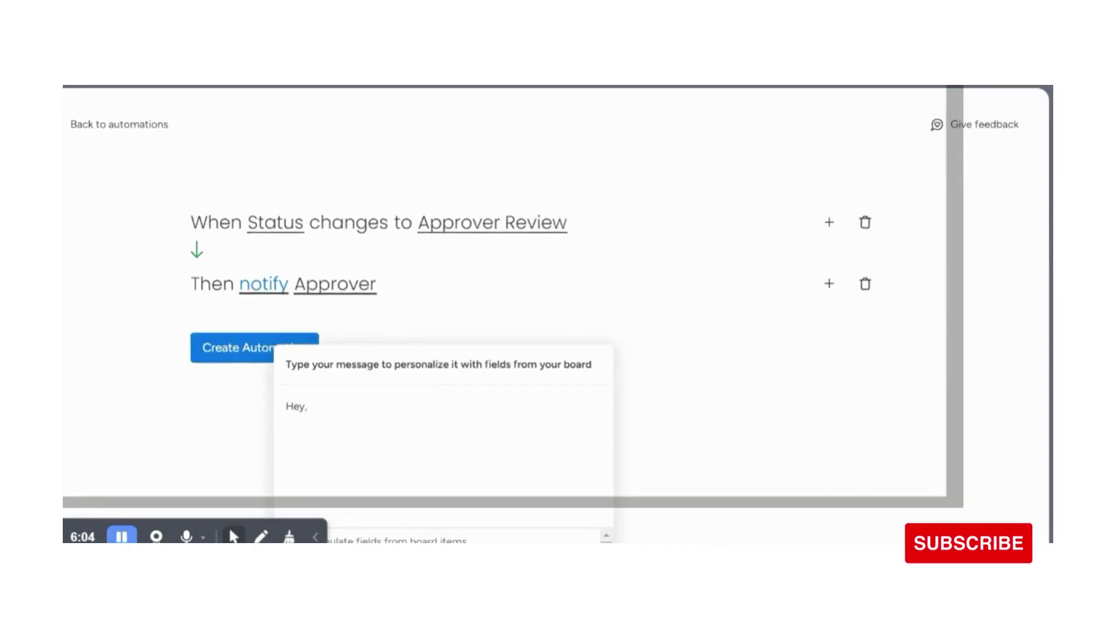
pyautogui.write("{SOP's name}")
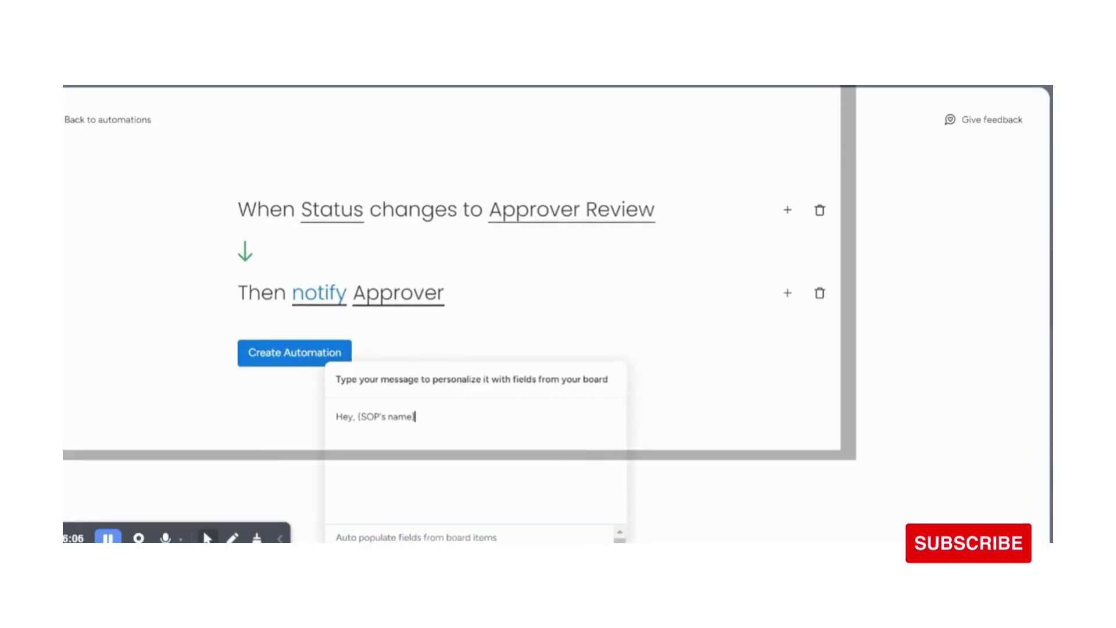
pyautogui.write(', is ready for')
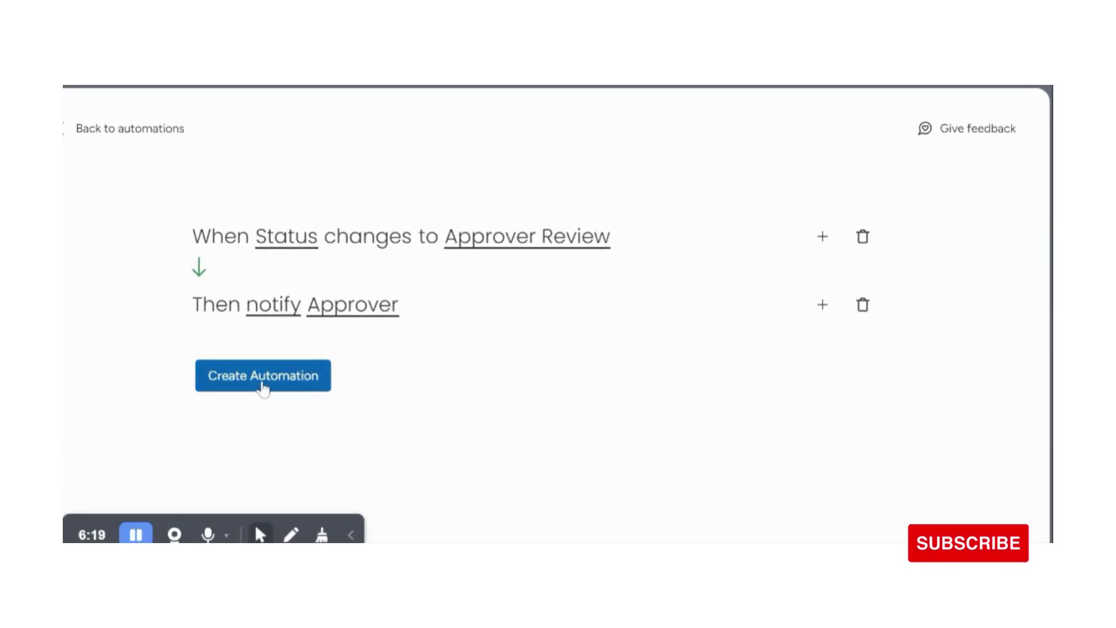
# Save the Approver Review notification automation and return to the SOPs main table
pyautogui.click(261, 384)
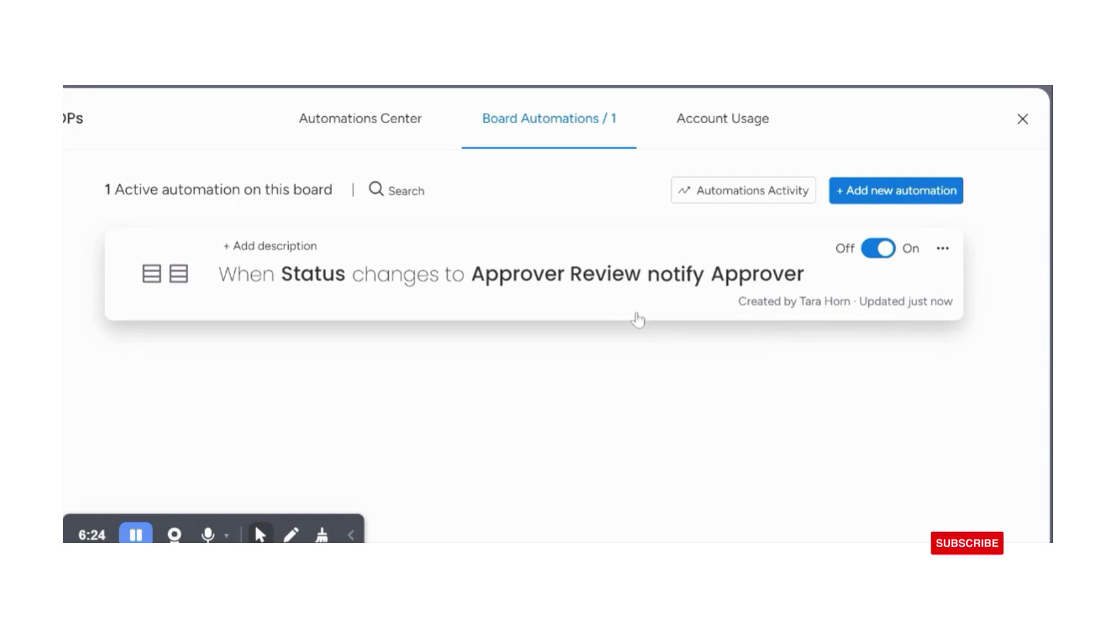
pyautogui.click(1022, 118)
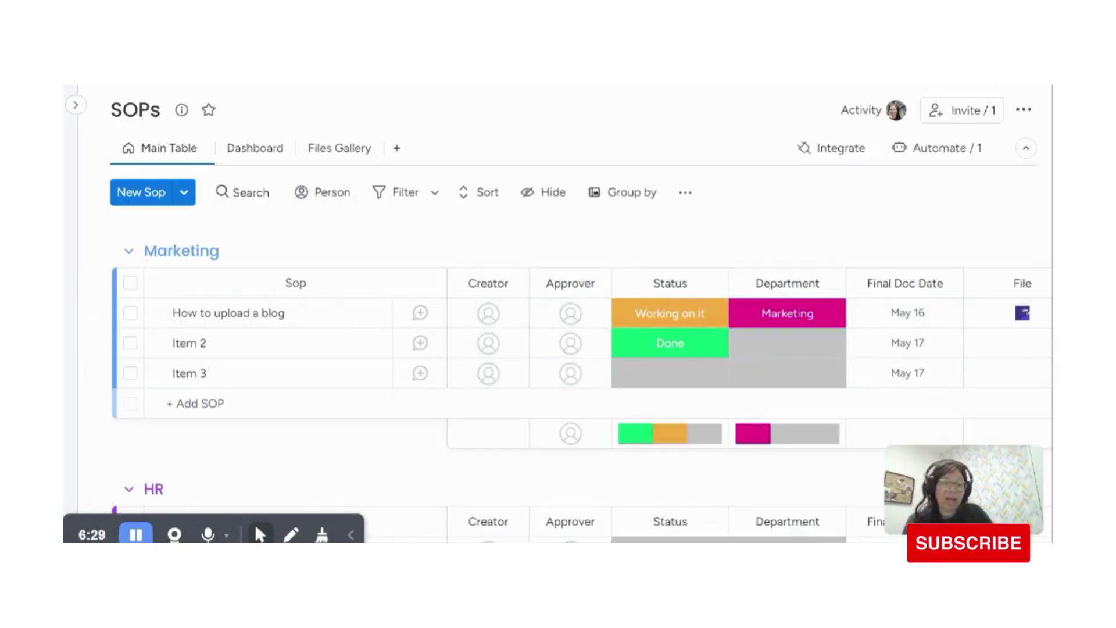
pyautogui.hscroll(2, 756, 325)
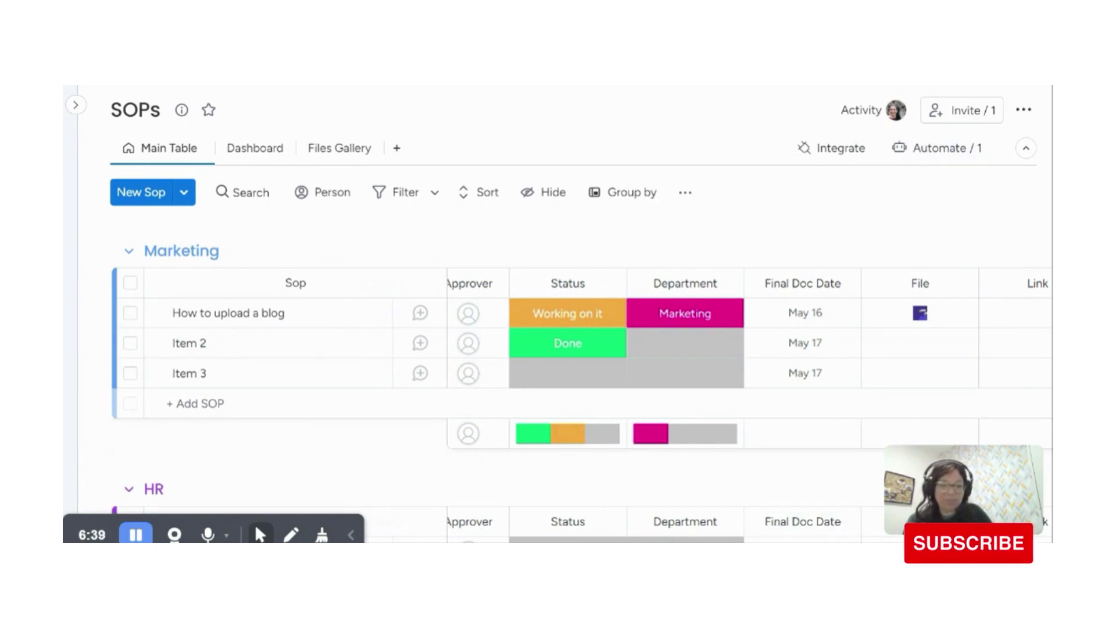
pyautogui.hscroll(-2, 698, 326)
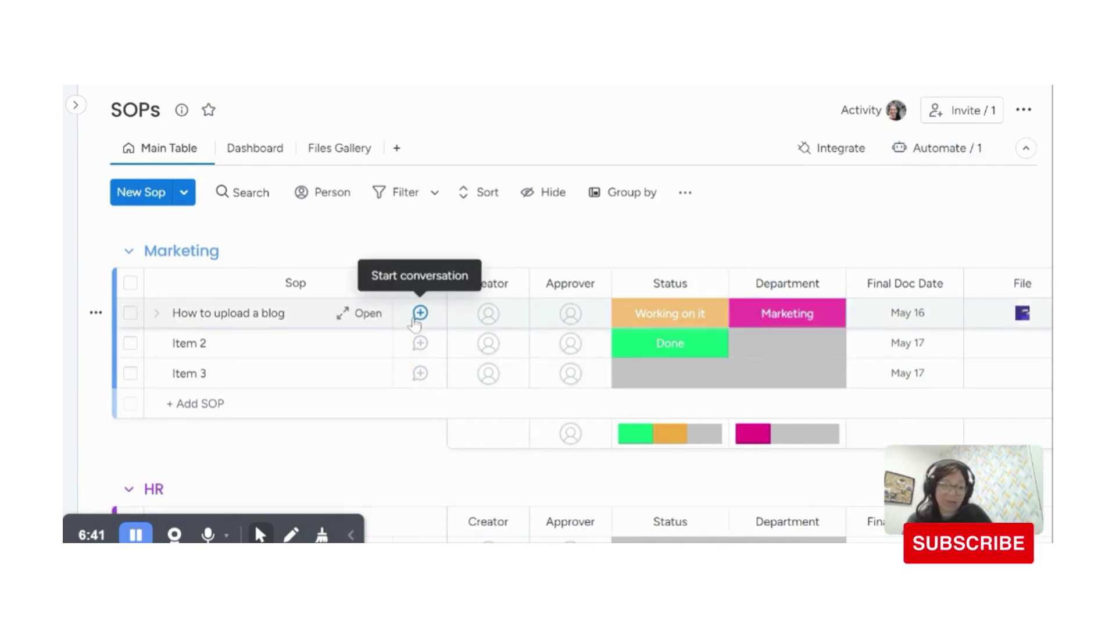